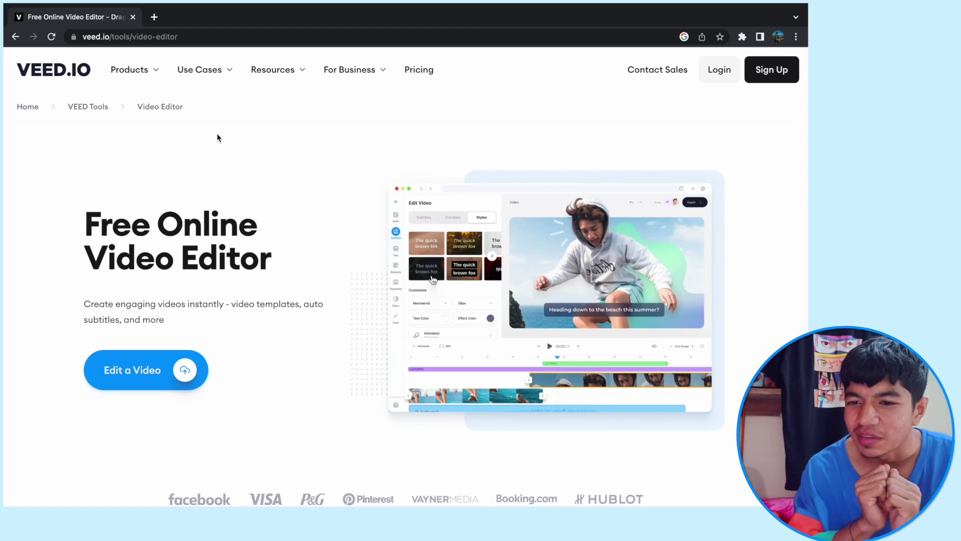
Start a new video project and add the 0:08 stock video of a person walking in a mountain valley.
click(161, 370)
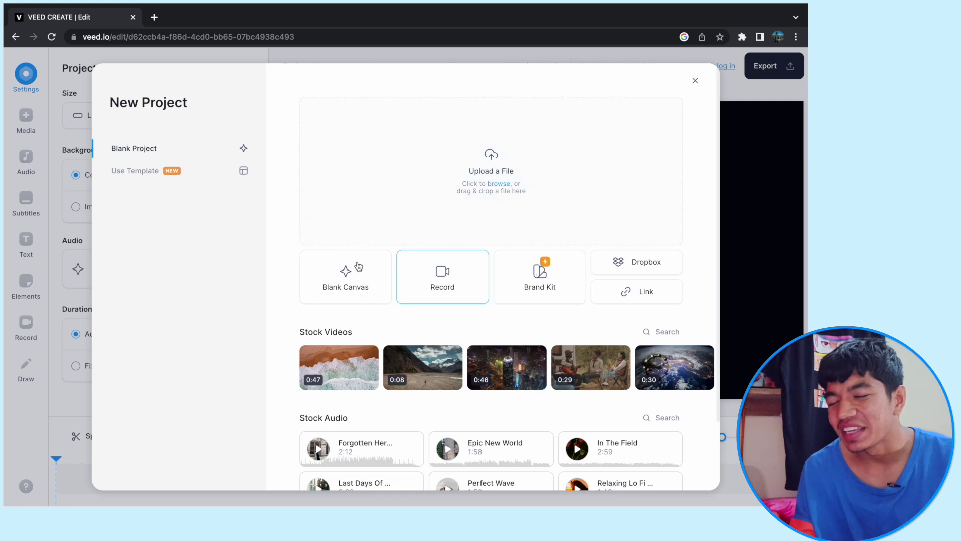
click(495, 182)
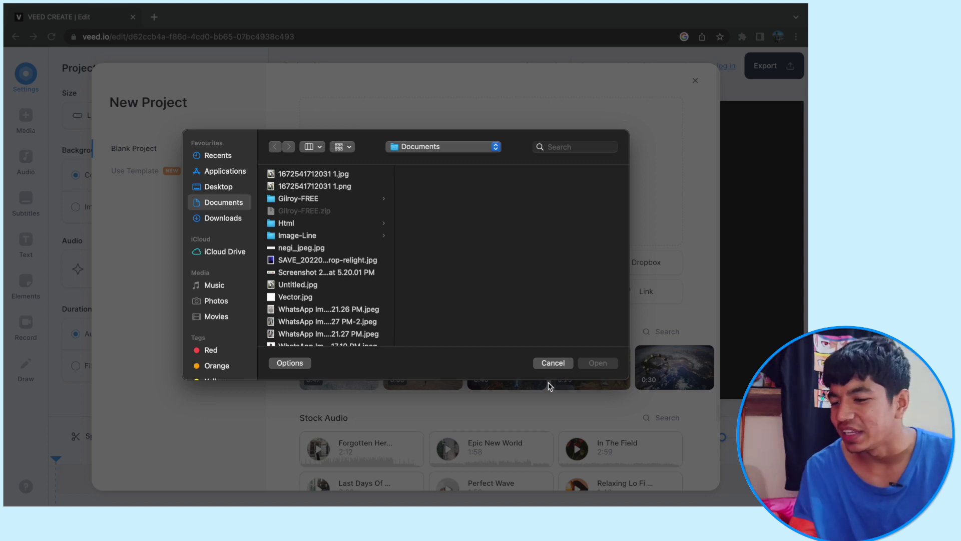
click(546, 365)
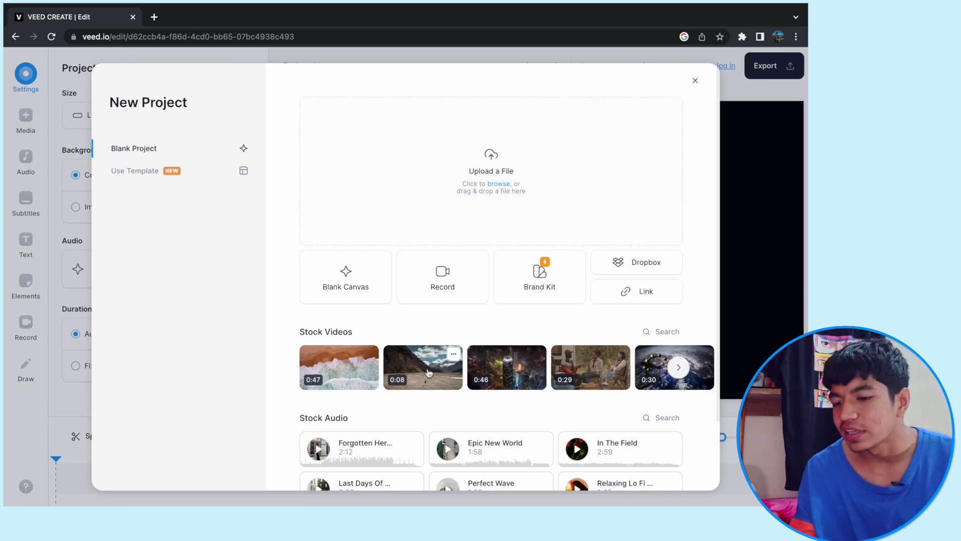
scroll(429, 371, down, 2)
scroll(430, 373, down, 2)
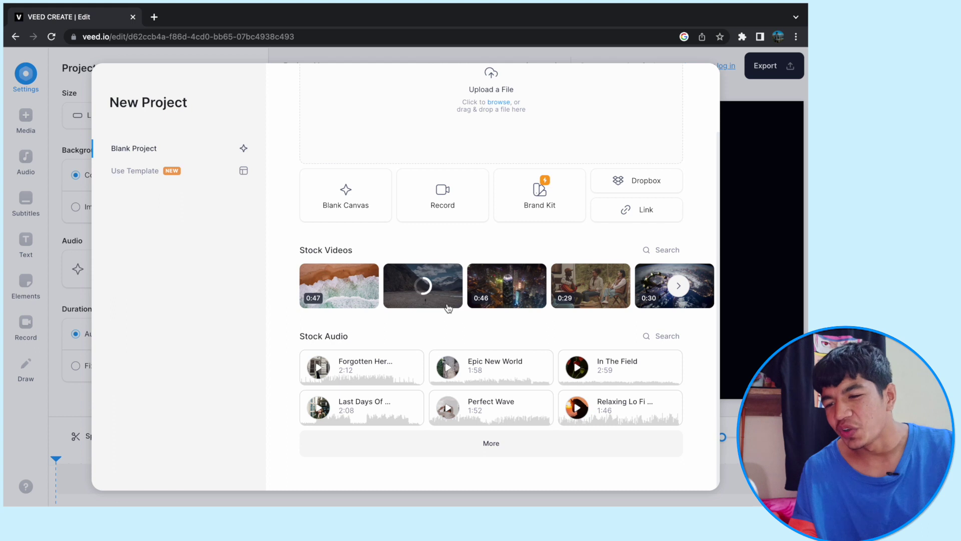
click(416, 306)
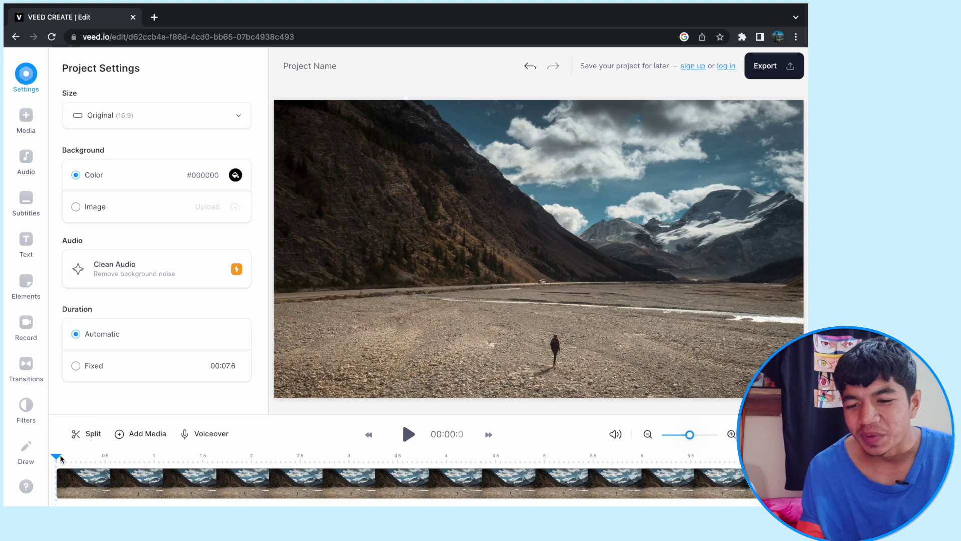
Mute and unmute the project's playback sound with the playhead at the start of the timeline.
mouse_move(60, 458)
mouse_down()
mouse_move(125, 455)
mouse_move(56, 463)
mouse_up()
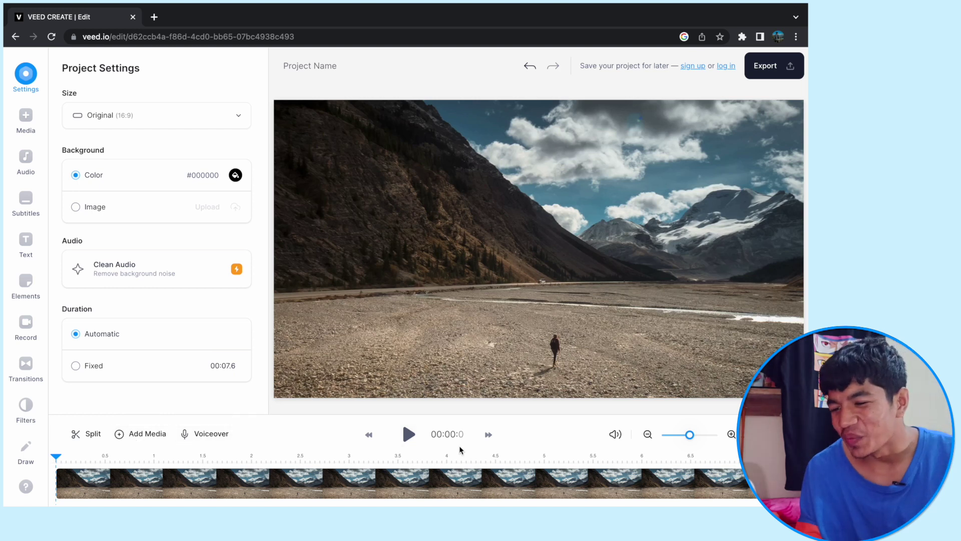
click(616, 434)
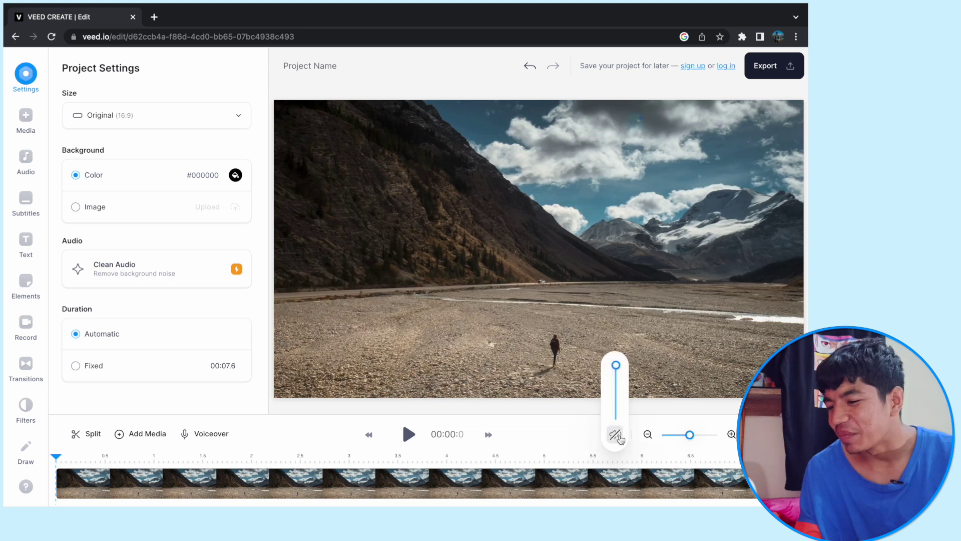
click(616, 435)
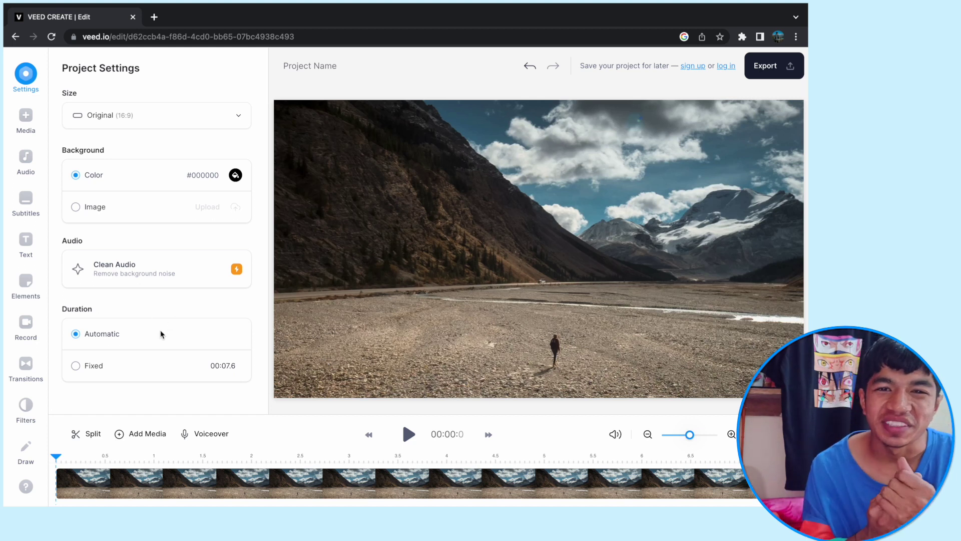
Try the YouTube (16:9) and YouTube Short (9:16) presets as the project size.
click(75, 120)
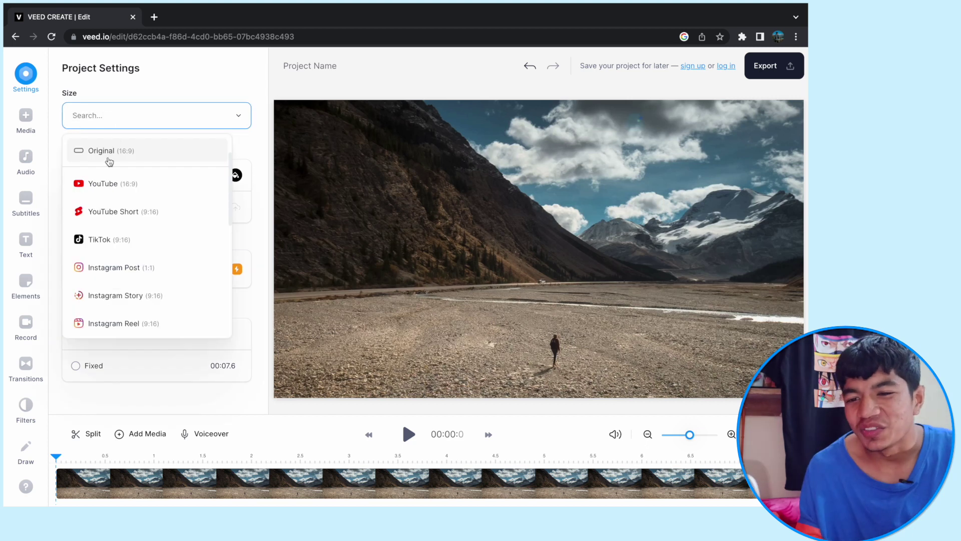
click(103, 184)
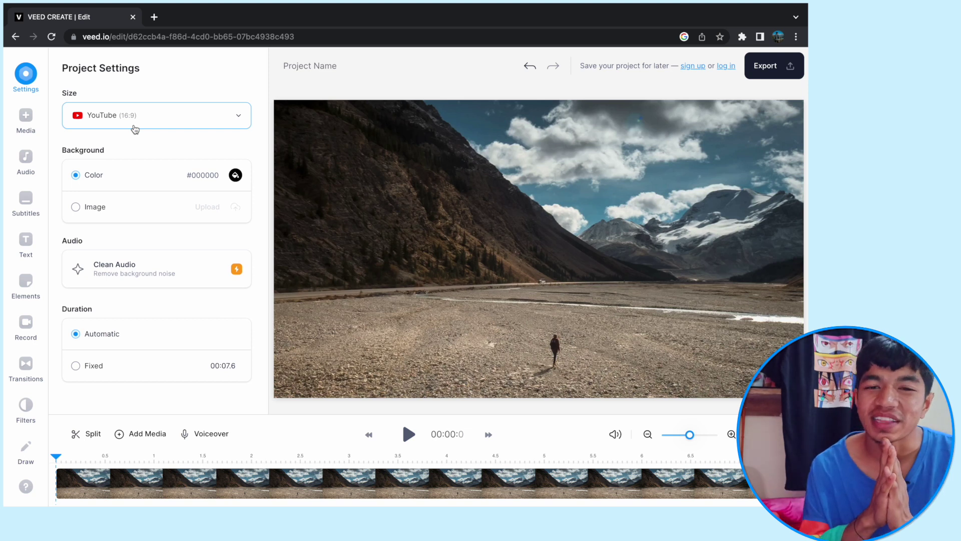
click(133, 125)
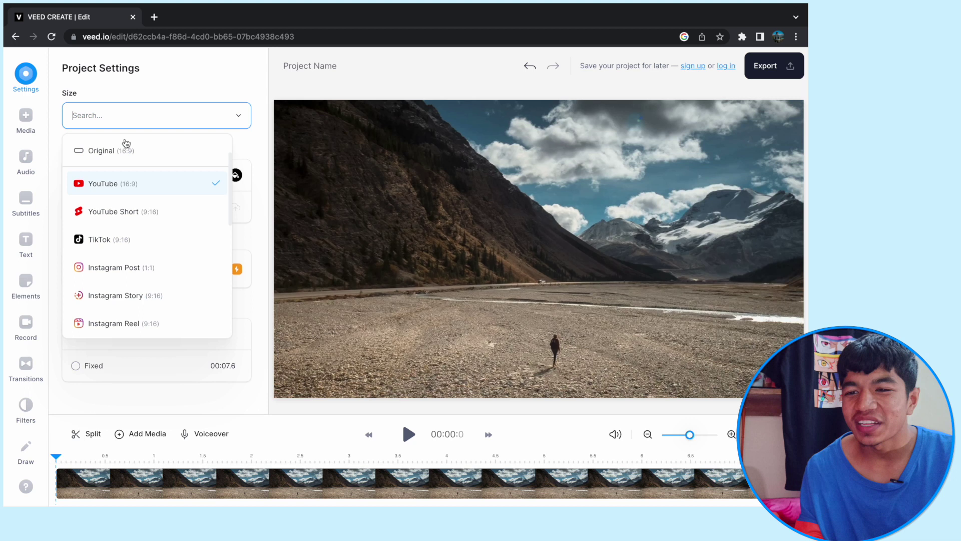
click(118, 211)
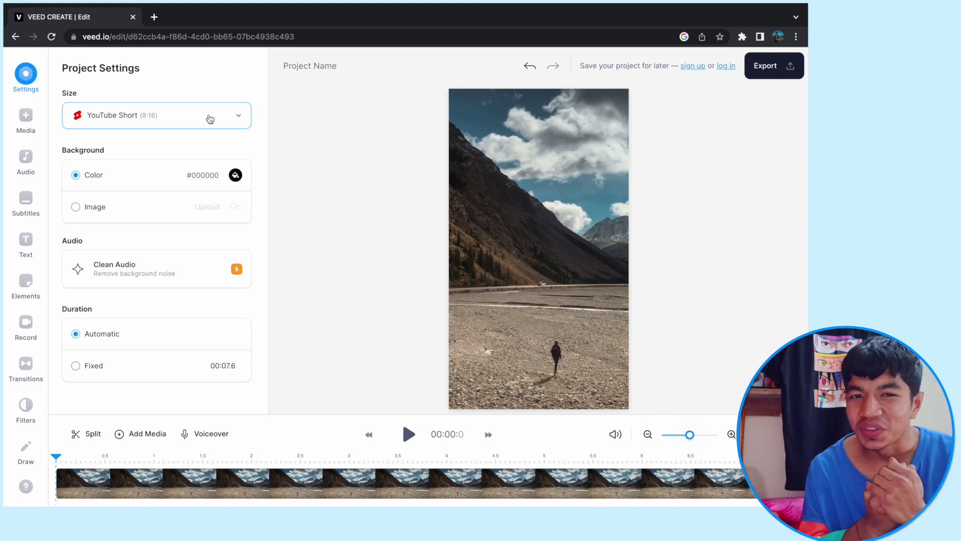
Set the project size to the Snapchat (9:16) preset.
click(209, 119)
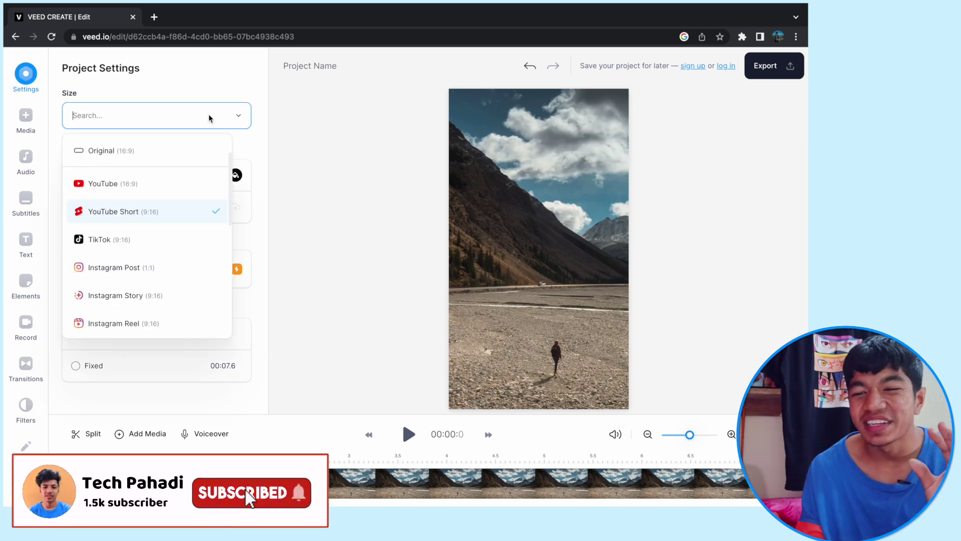
scroll(130, 245, down, 1)
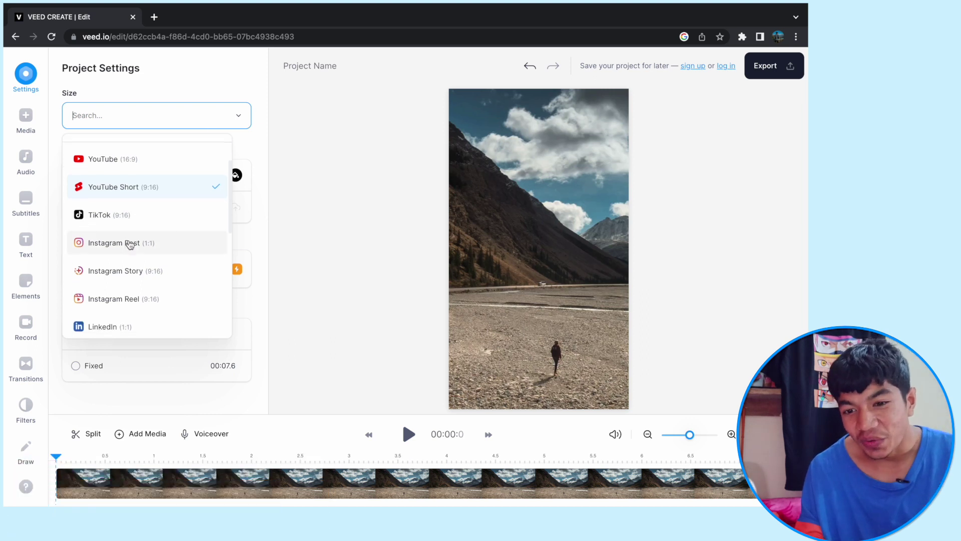
scroll(130, 245, down, 1)
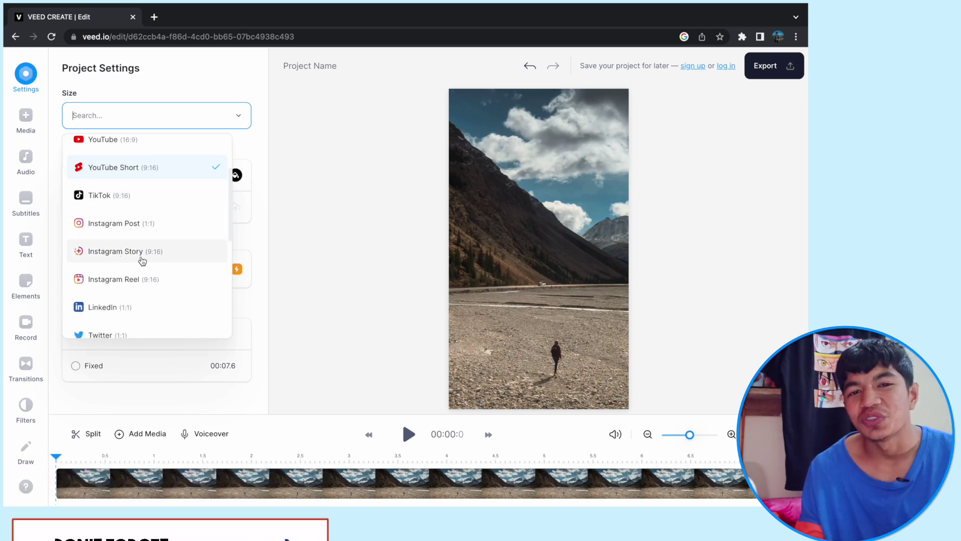
scroll(143, 261, down, 1)
scroll(155, 268, down, 2)
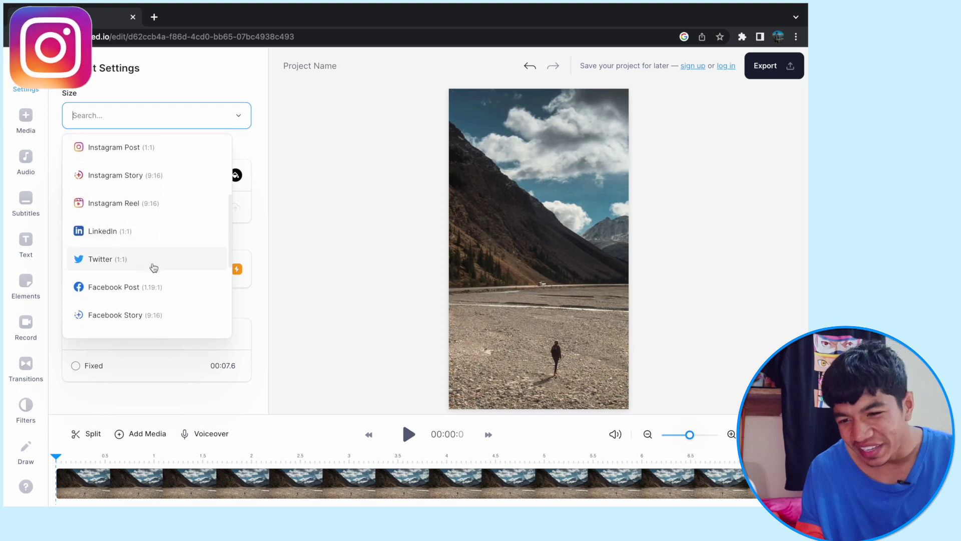
scroll(157, 280, down, 4)
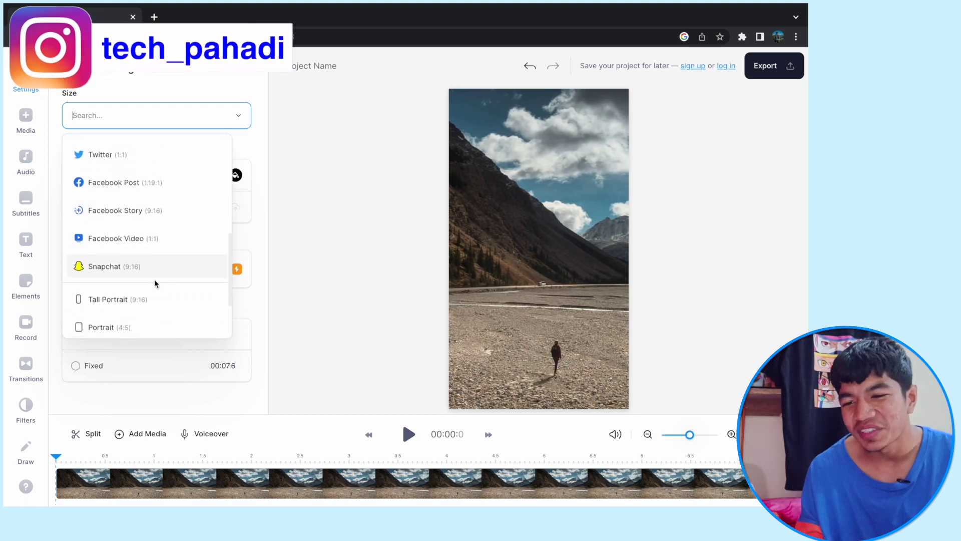
click(145, 265)
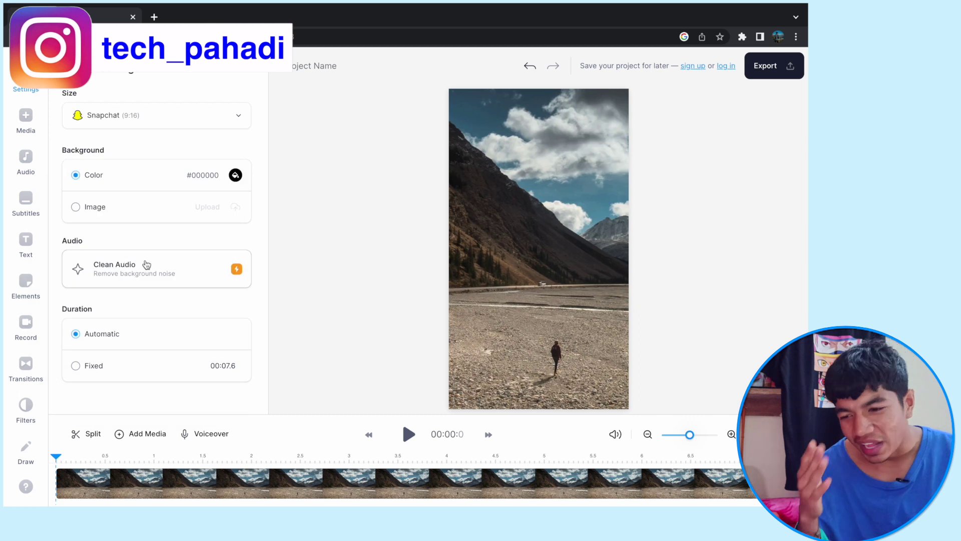
Set the project size to Square (1:1).
click(160, 123)
scroll(134, 264, up, 1)
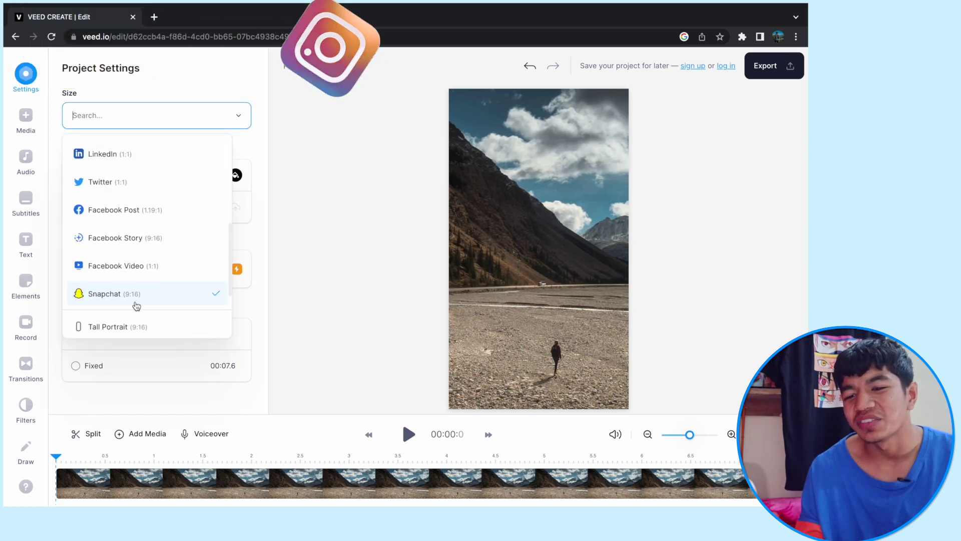
scroll(138, 307, down, 3)
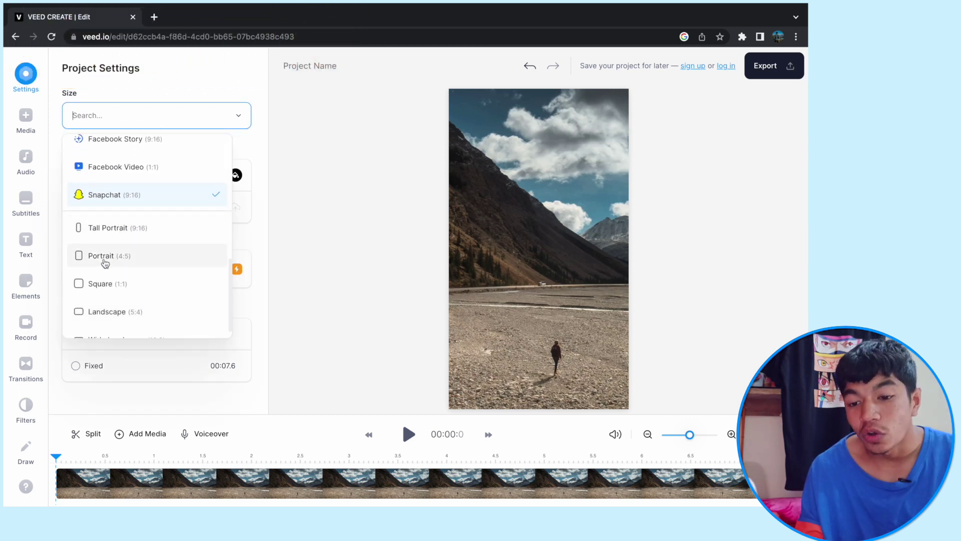
click(103, 283)
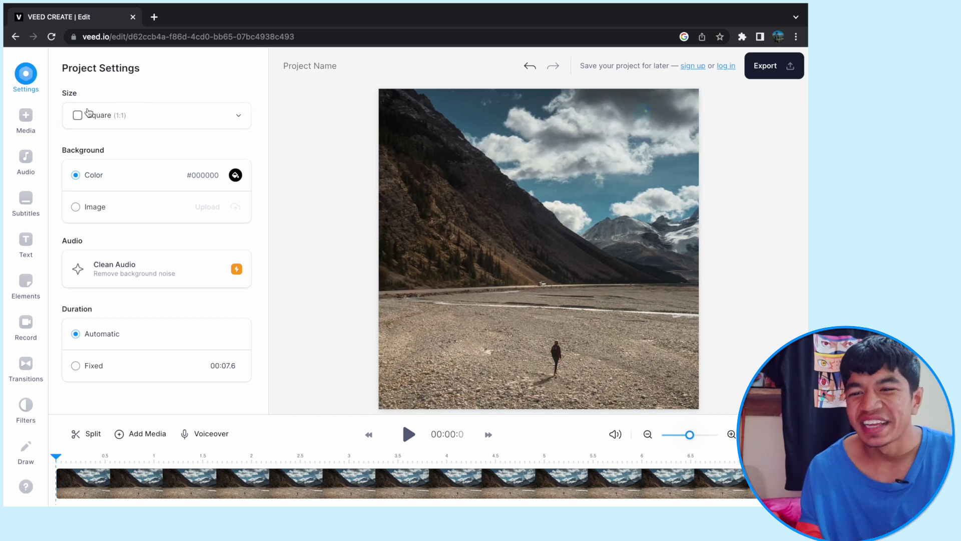
click(27, 119)
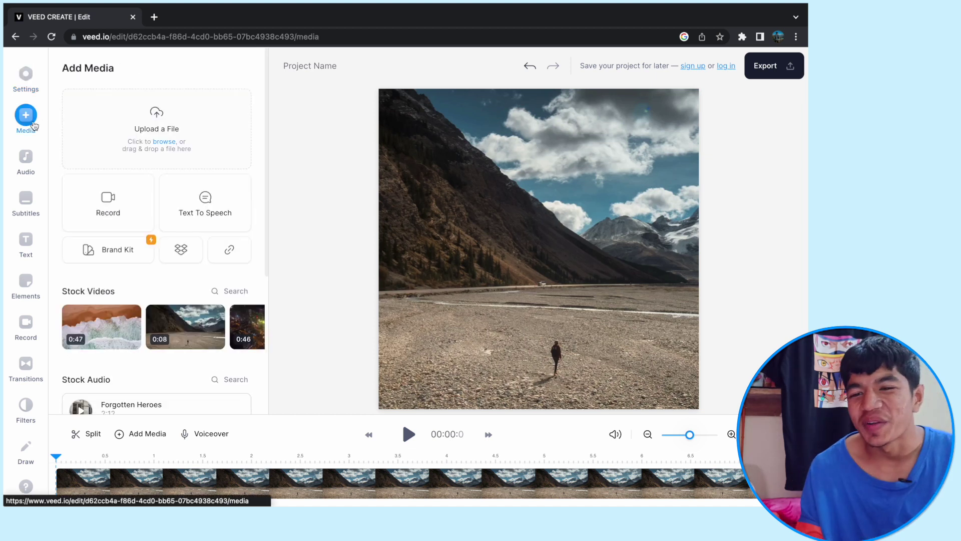
scroll(172, 343, down, 4)
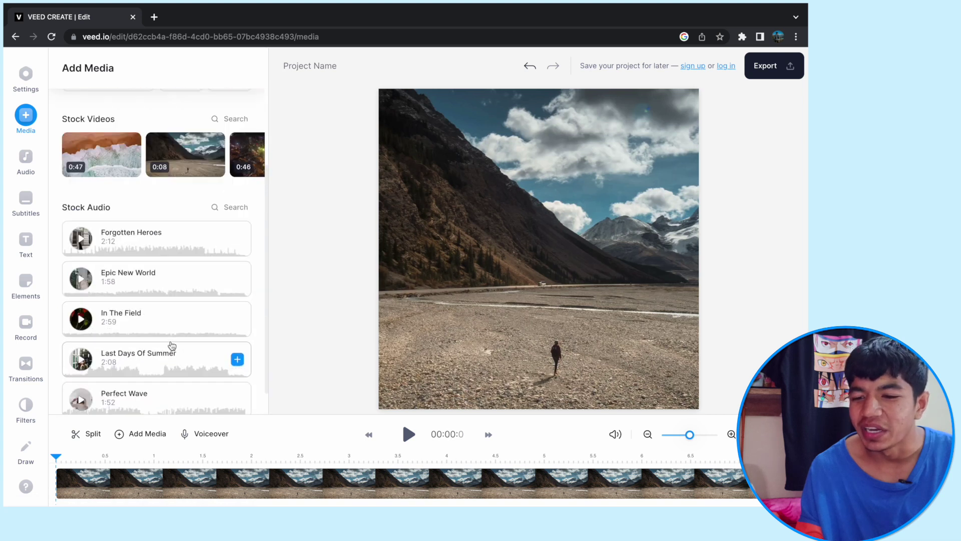
scroll(171, 345, up, 3)
scroll(172, 345, up, 1)
scroll(135, 211, down, 4)
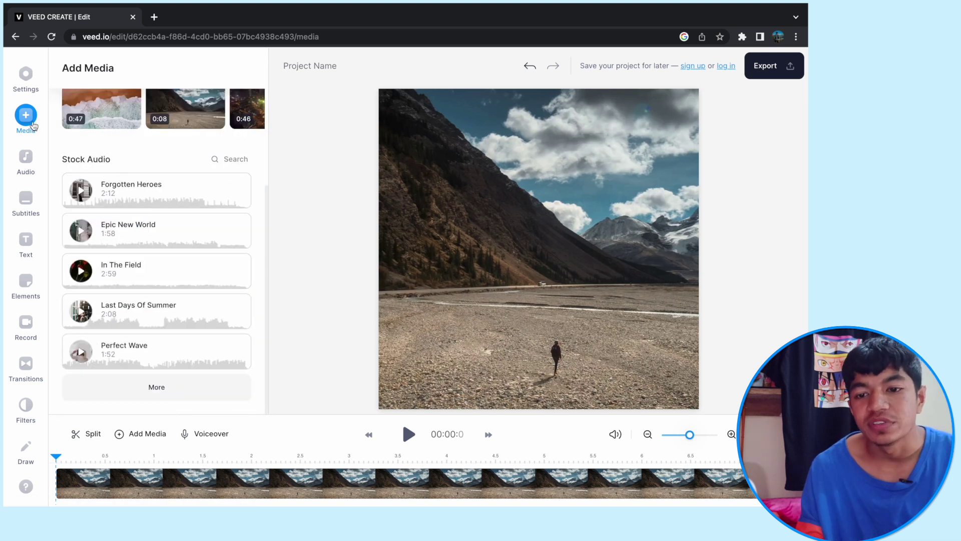
Create a text-to-speech audio clip reading "HELLO BHAI KESE HO" and add it to the project.
click(25, 162)
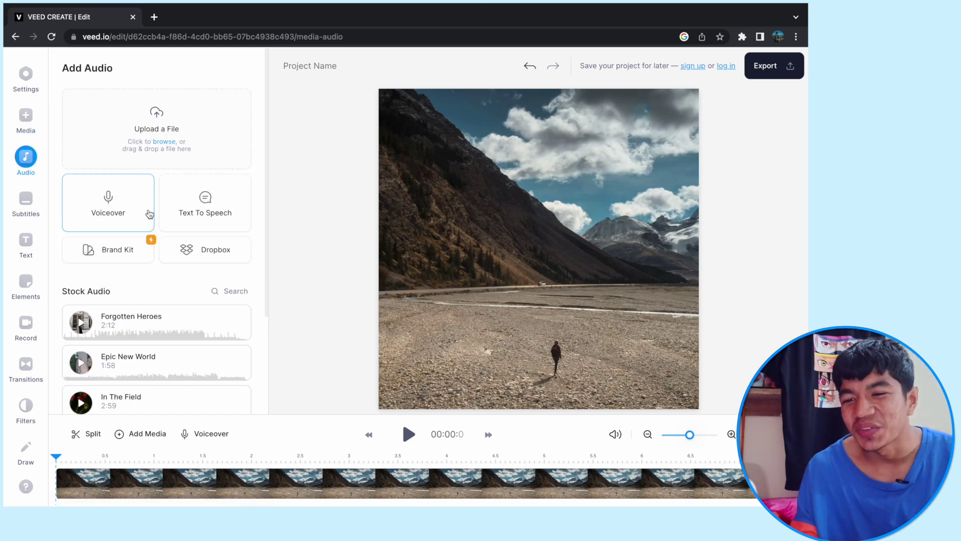
click(204, 223)
text(H)
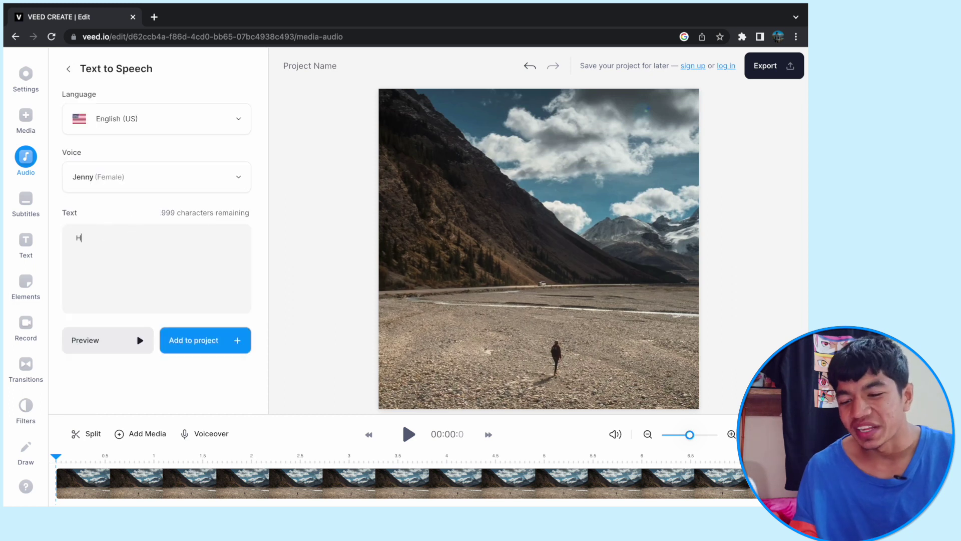
text(ELLO )
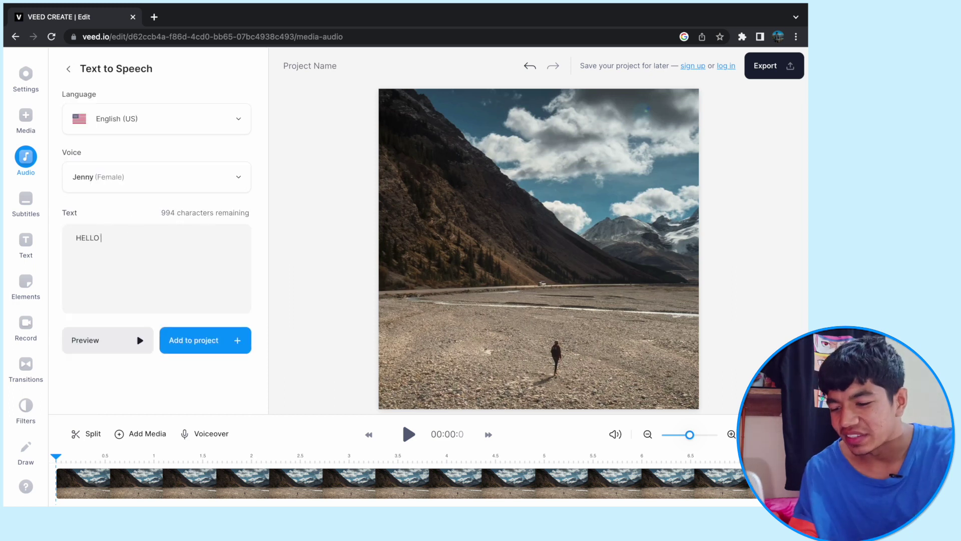
text(BHAI KESE HO)
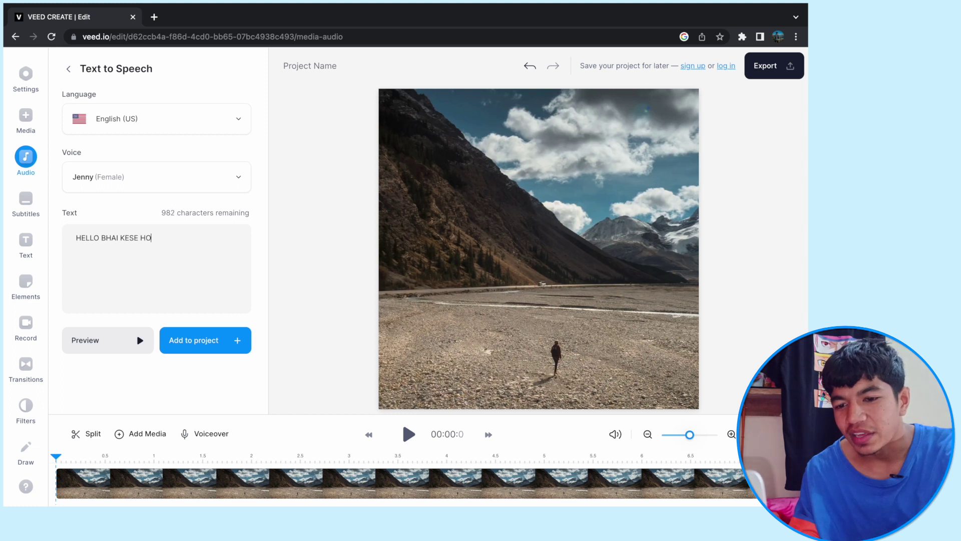
click(194, 340)
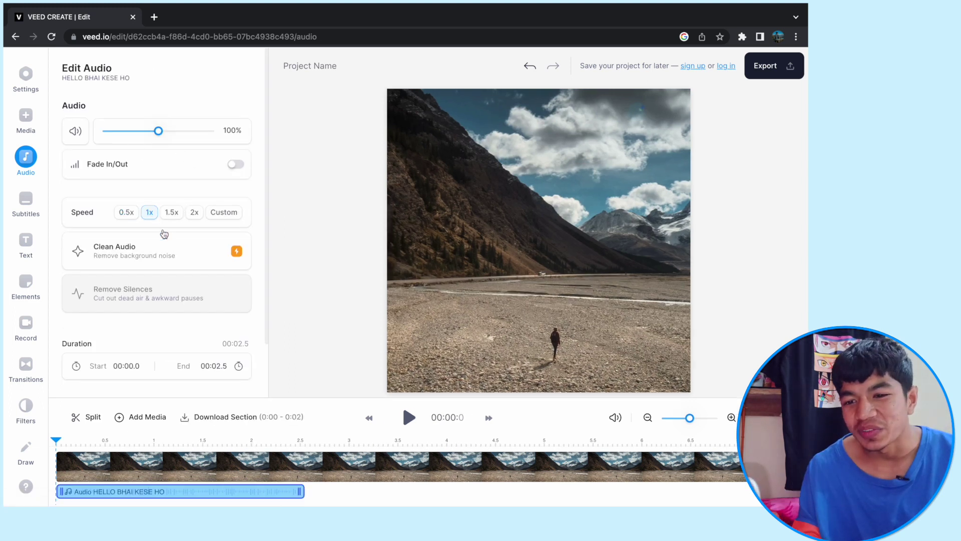
Play back the text-to-speech clip with the video and return the playhead to the beginning of the timeline.
scroll(149, 290, down, 1)
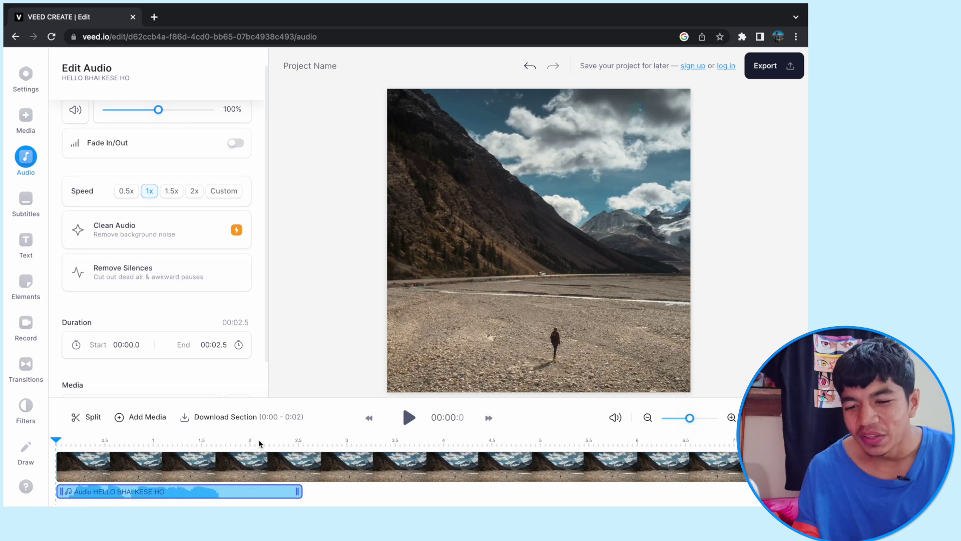
click(407, 425)
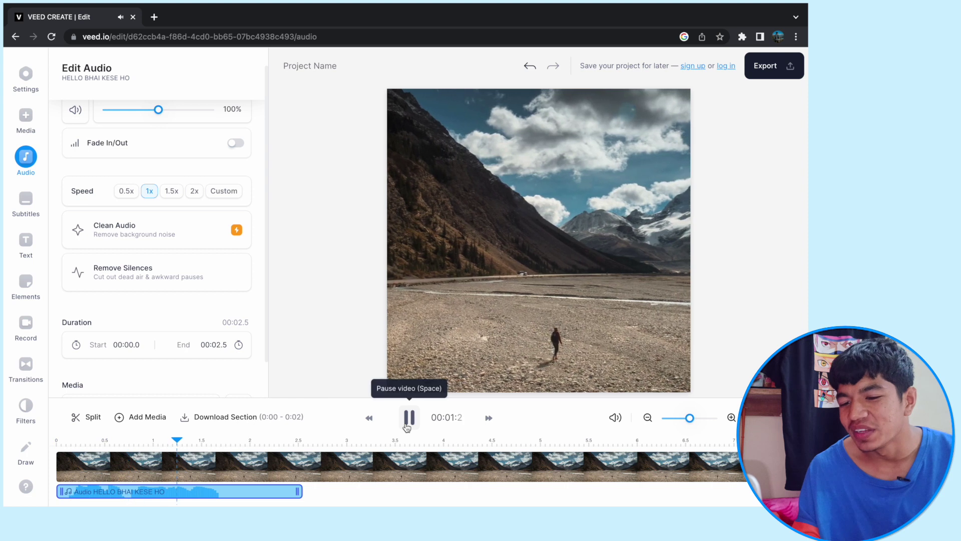
click(406, 424)
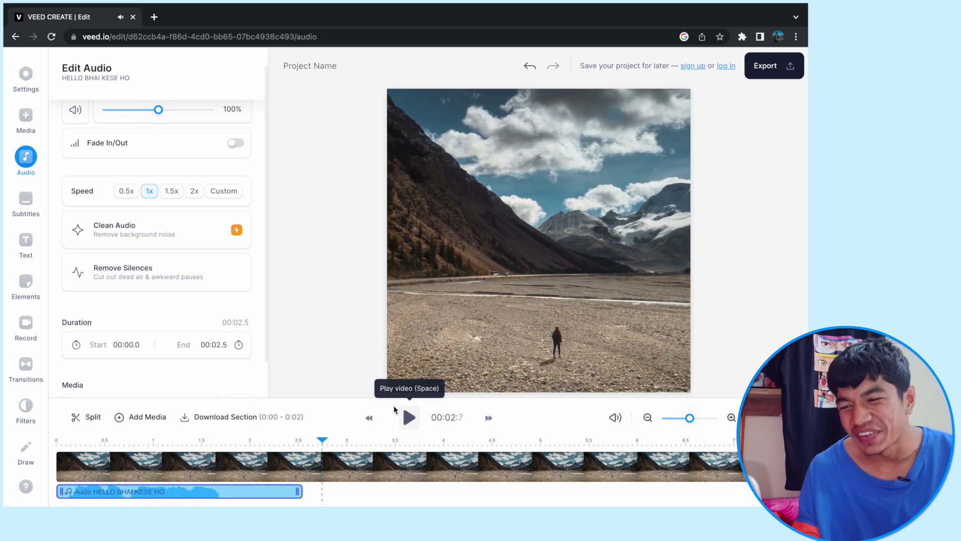
drag(323, 440, 62, 437)
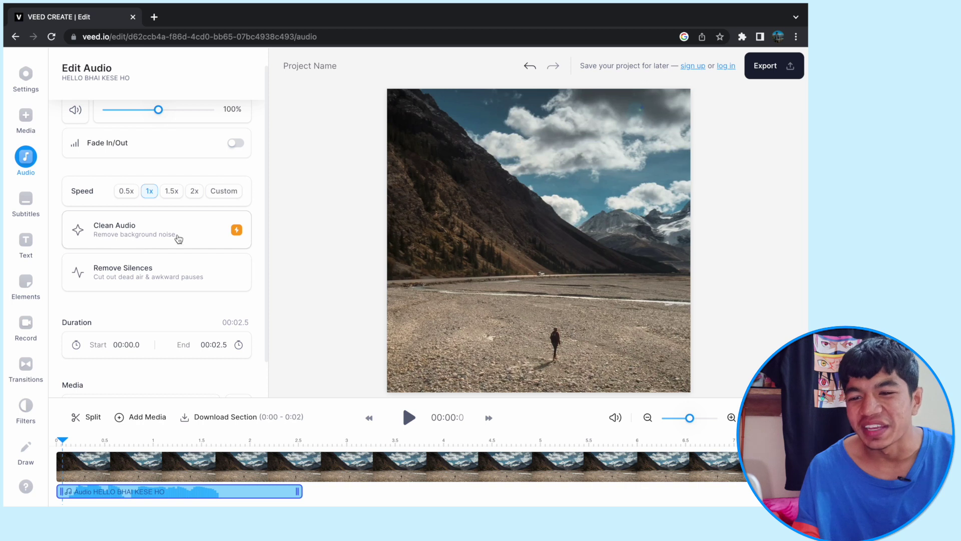
scroll(176, 239, up, 1)
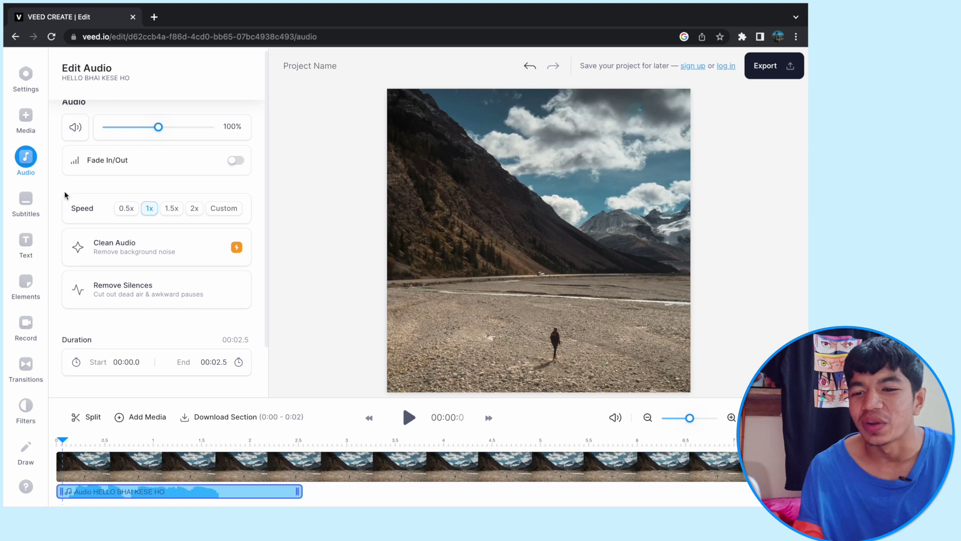
Add the animated Speaker 01 text template to the project and play it back.
click(23, 222)
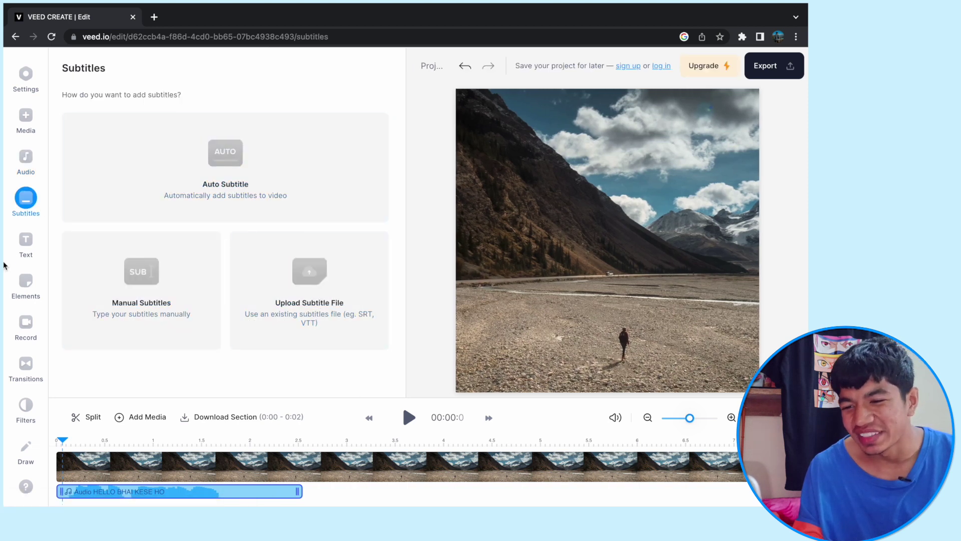
click(24, 249)
scroll(150, 278, down, 3)
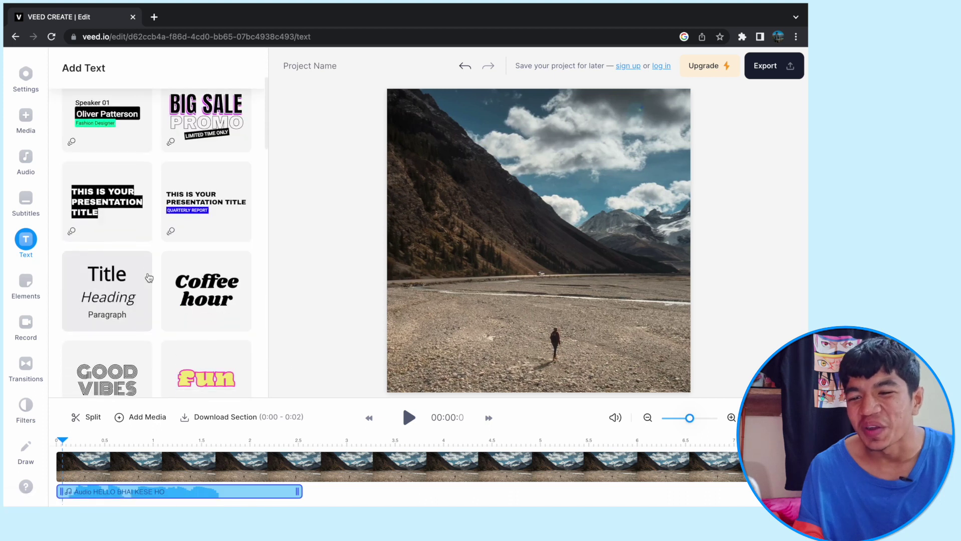
scroll(149, 278, up, 2)
click(110, 270)
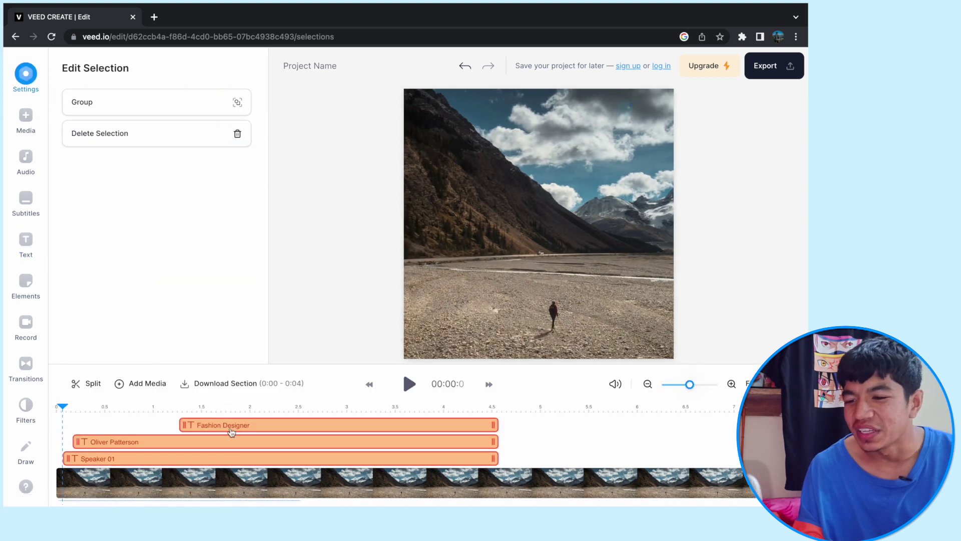
key(space)
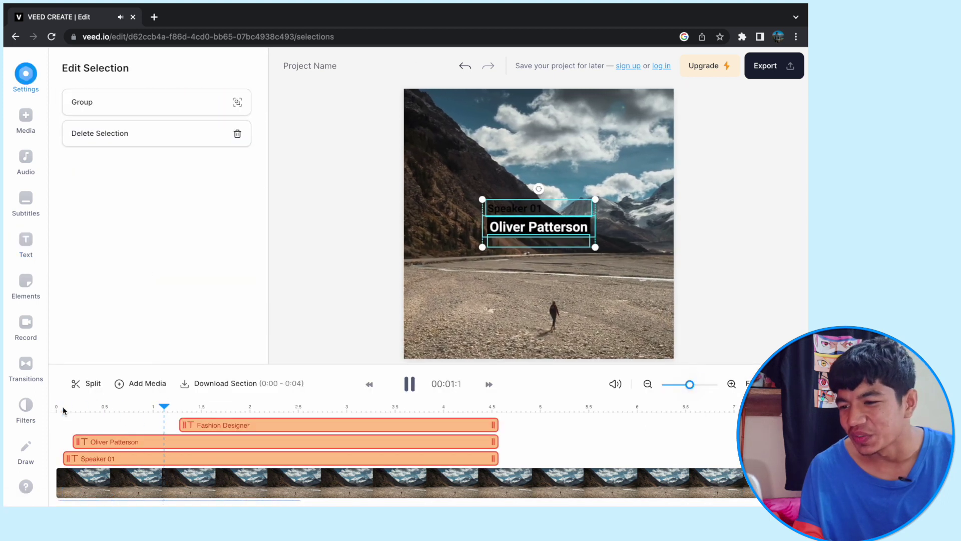
key(space)
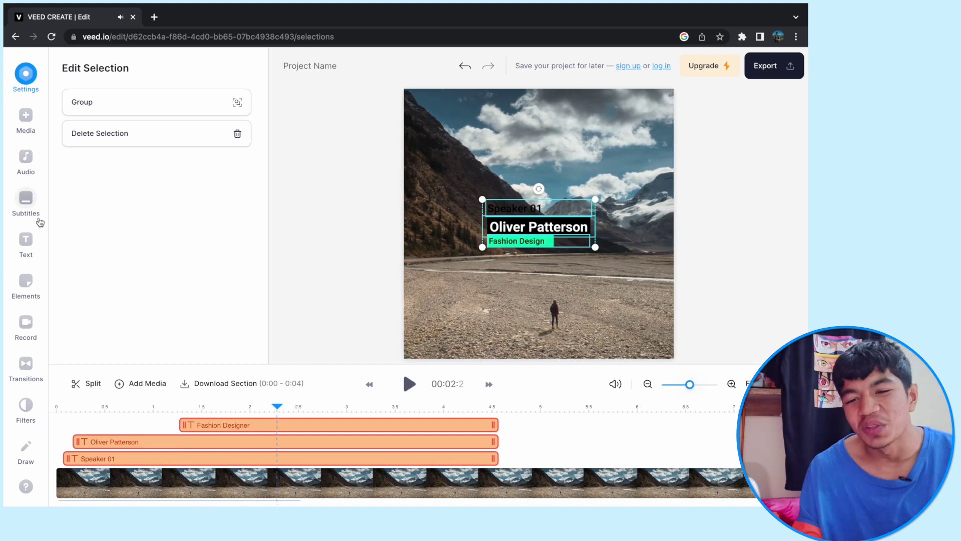
Browse the full list of available text templates.
click(40, 250)
scroll(103, 275, down, 5)
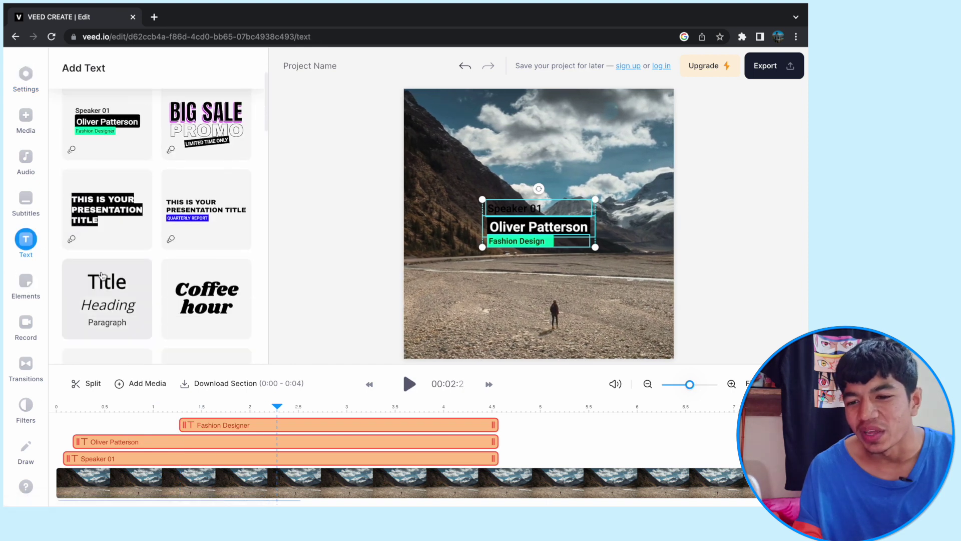
scroll(103, 276, down, 10)
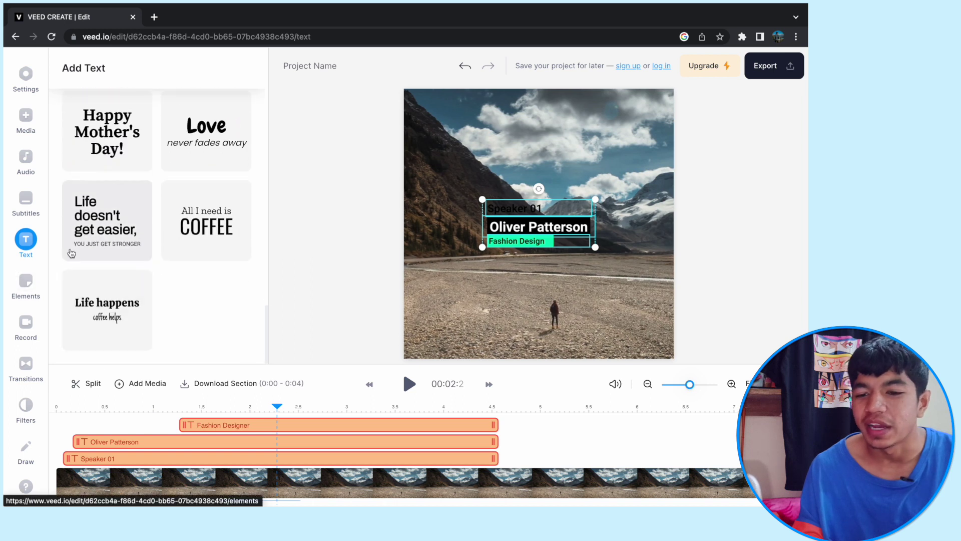
scroll(71, 253, up, 10)
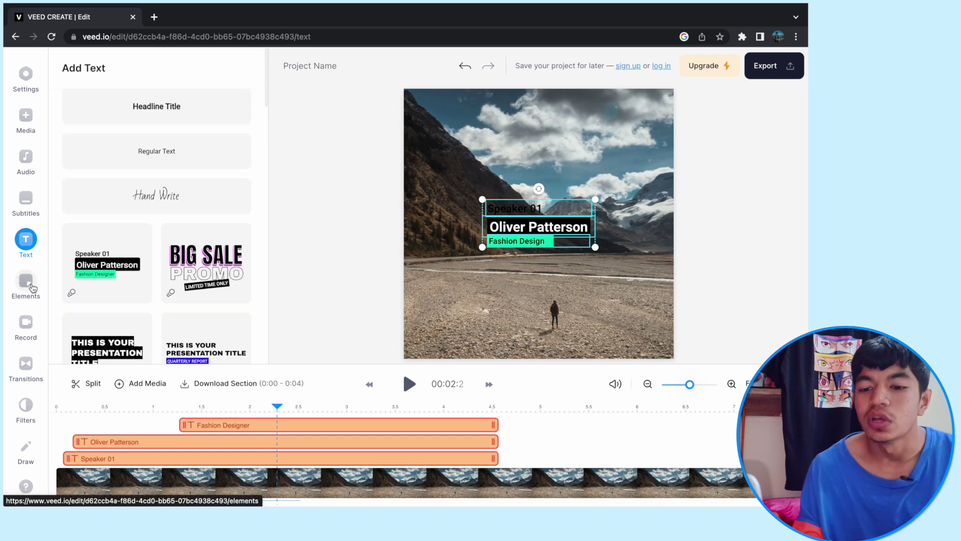
Look through the shapes, emoji, sound waves, GIFs and stickers in the elements library and review the recording options.
click(37, 285)
scroll(153, 222, down, 3)
scroll(153, 222, down, 2)
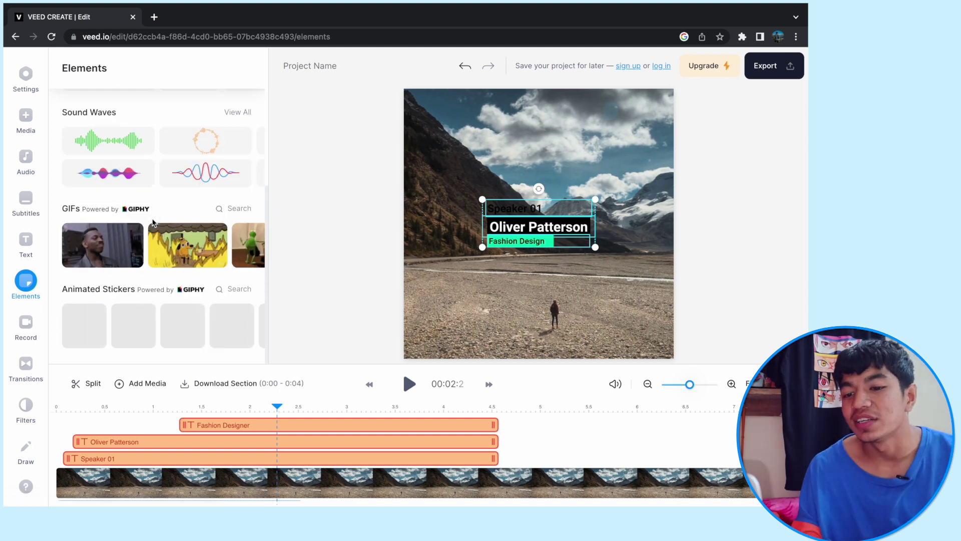
scroll(153, 222, up, 4)
scroll(152, 222, down, 4)
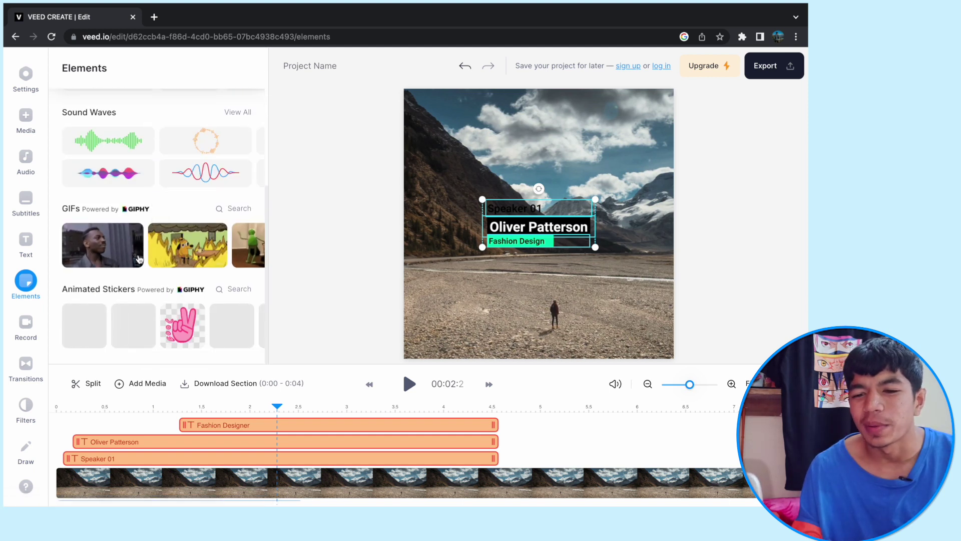
scroll(105, 256, up, 4)
scroll(122, 279, up, 1)
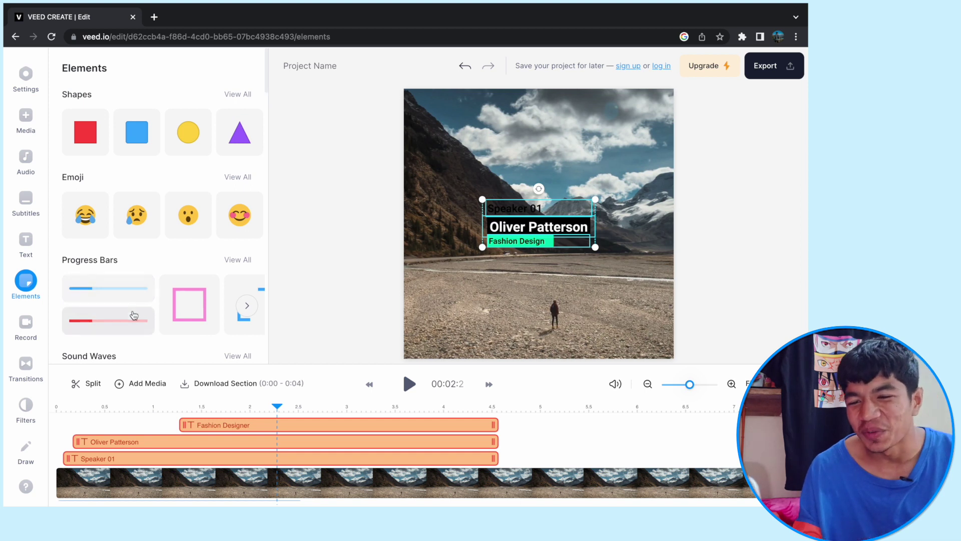
scroll(130, 294, down, 4)
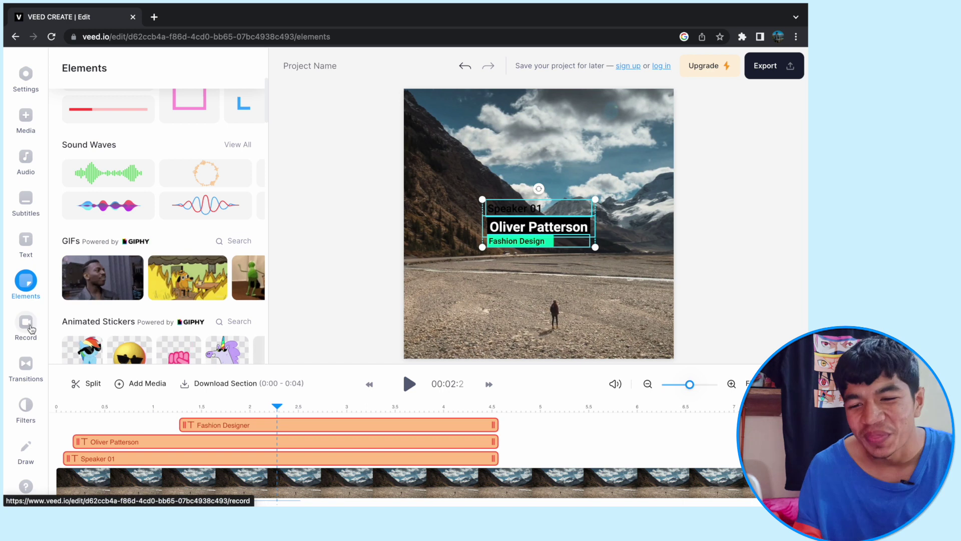
click(26, 325)
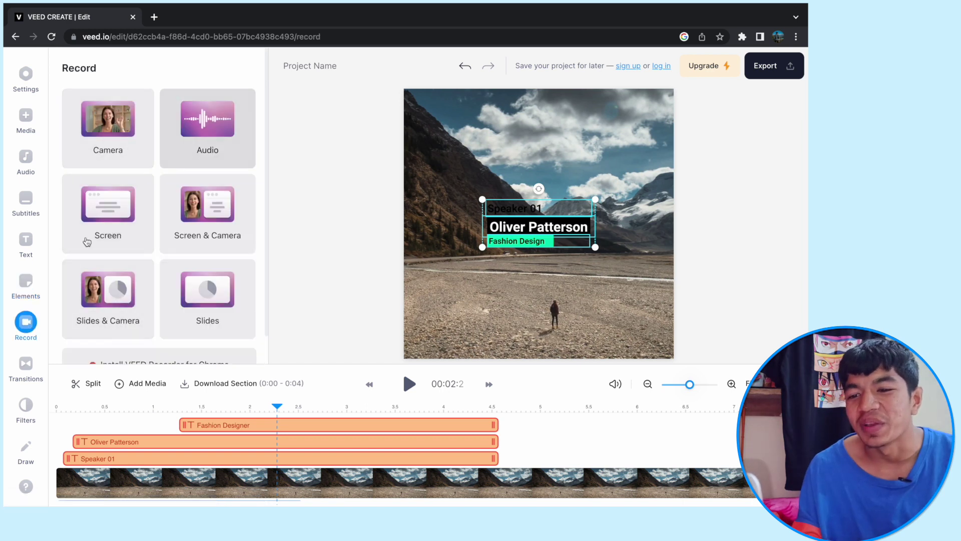
scroll(158, 266, down, 1)
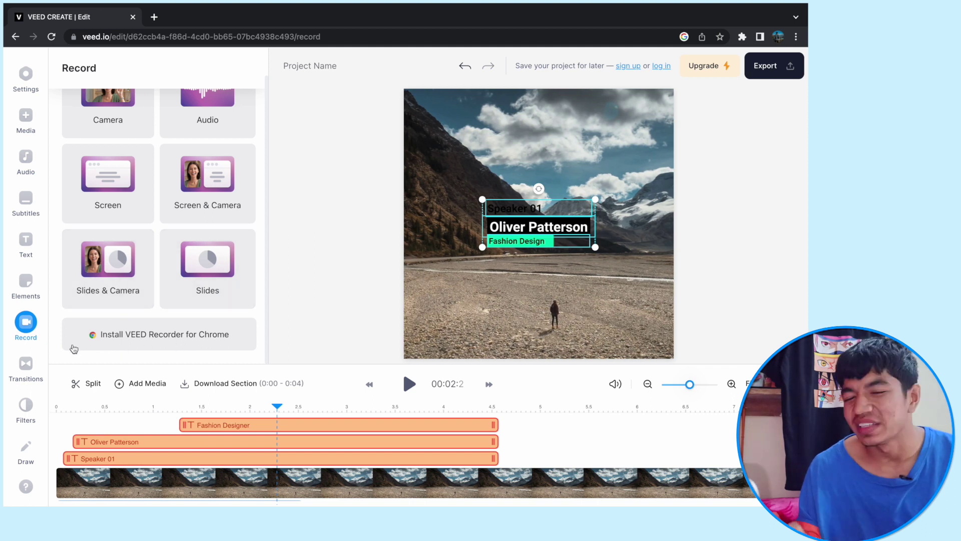
Try the Rotate transition on the video clip.
click(26, 366)
scroll(122, 299, down, 5)
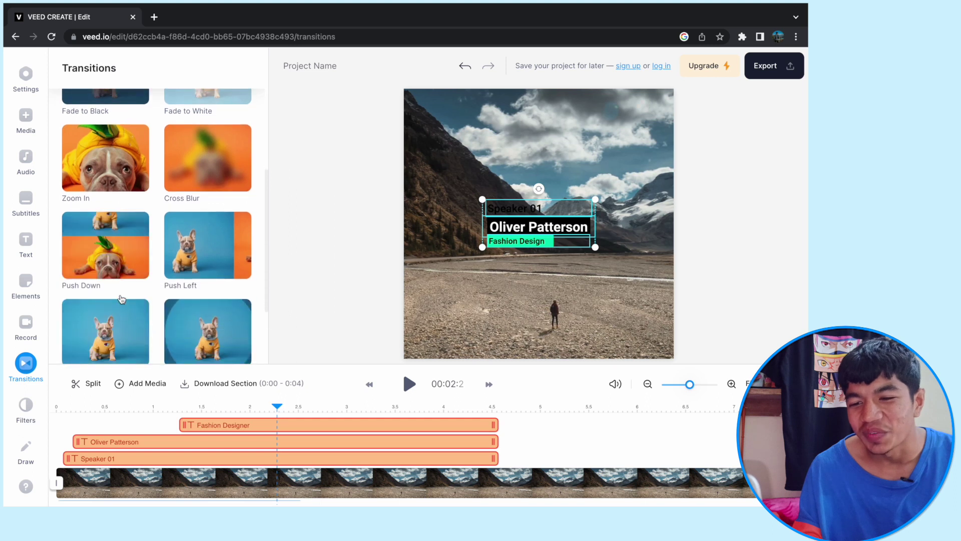
scroll(122, 299, down, 2)
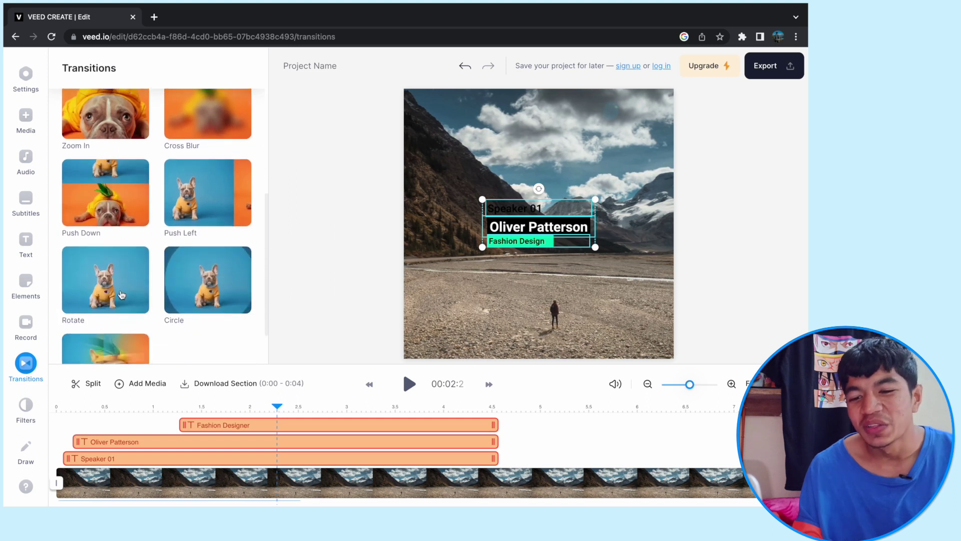
click(120, 292)
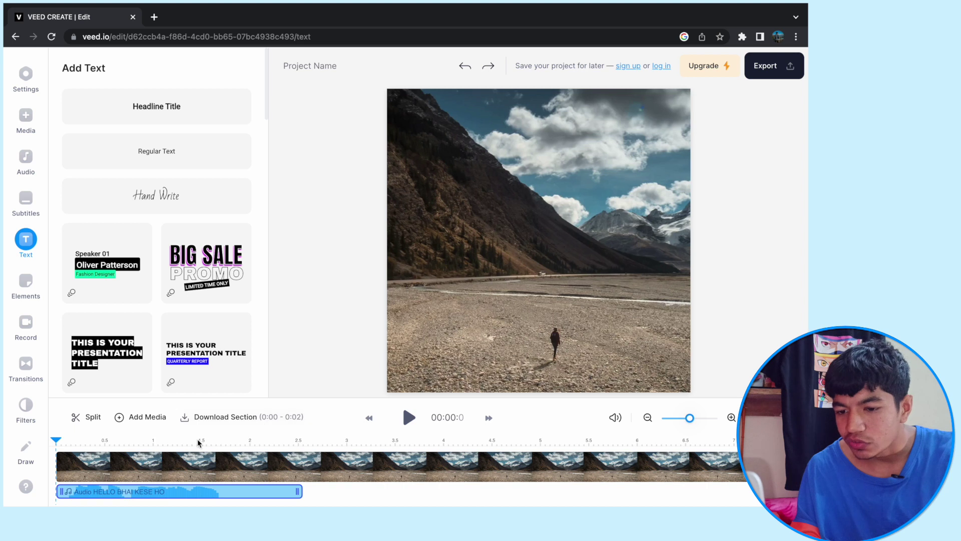
Apply the Rotate transition at the start of the video clip.
click(26, 368)
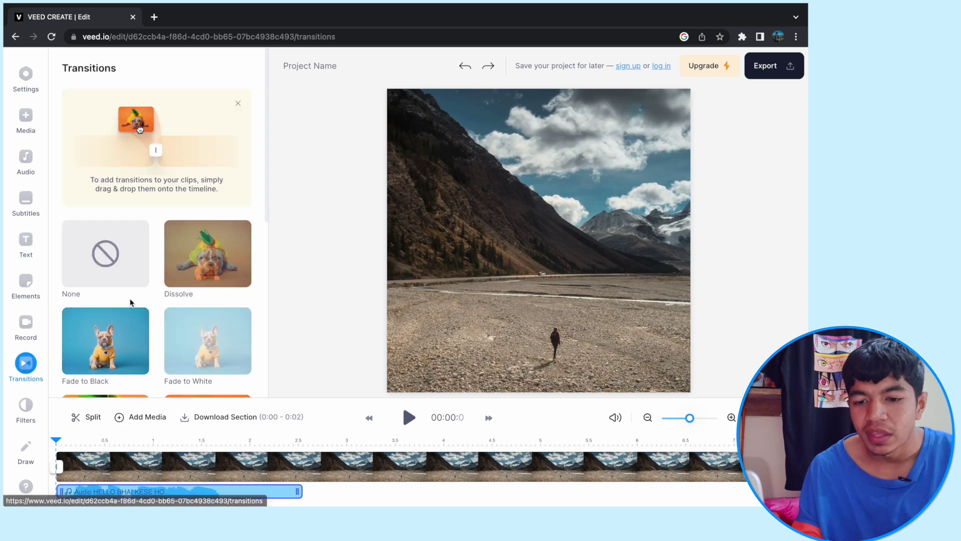
scroll(130, 302, down, 3)
scroll(129, 301, down, 4)
scroll(129, 301, up, 5)
scroll(129, 302, down, 5)
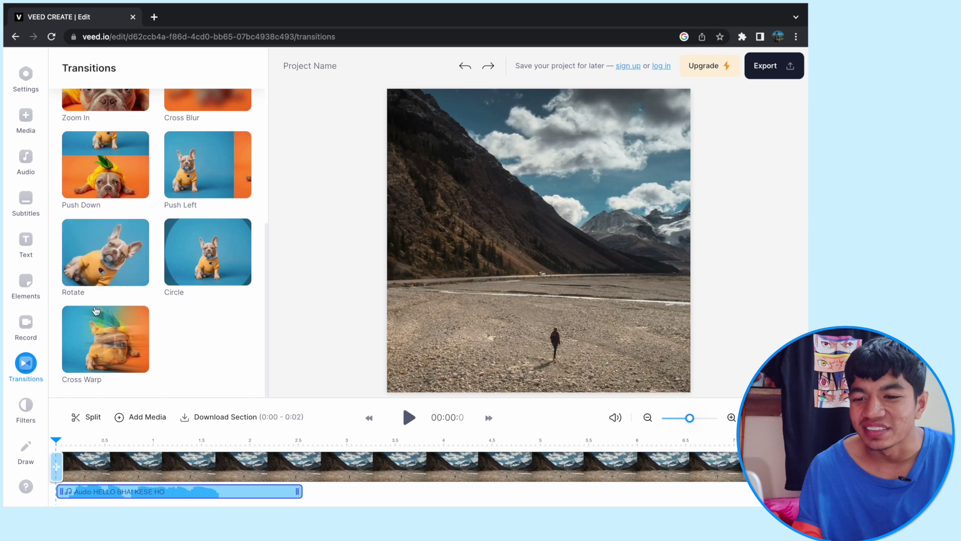
drag(120, 287, 59, 473)
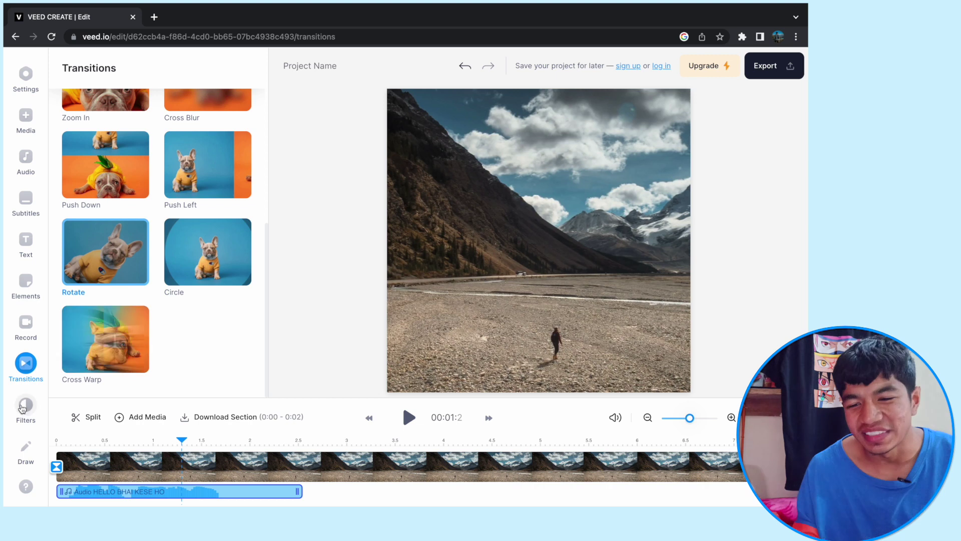
Try the Bleu color grading on the video, replace it with Fruitpunch, and browse the remaining color filters.
click(25, 405)
click(179, 267)
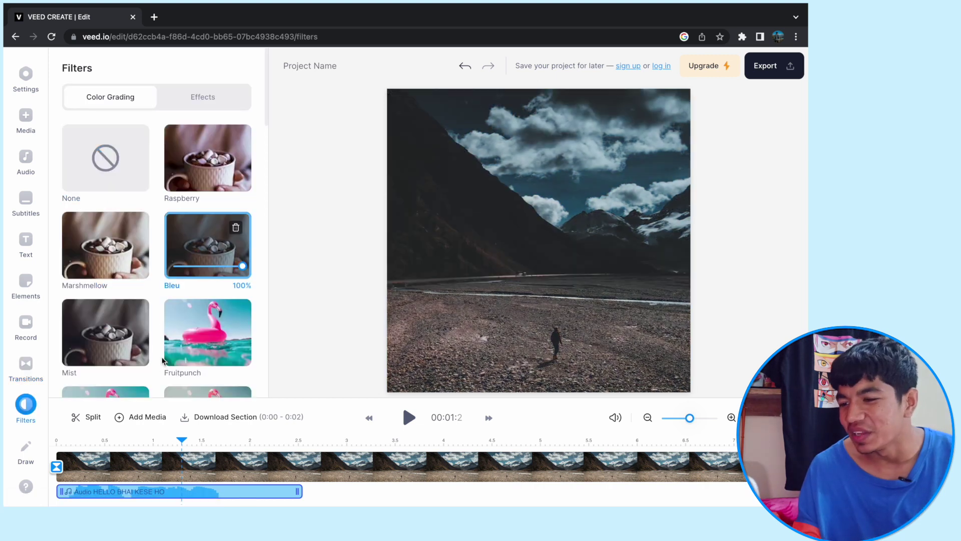
click(193, 333)
scroll(122, 301, down, 8)
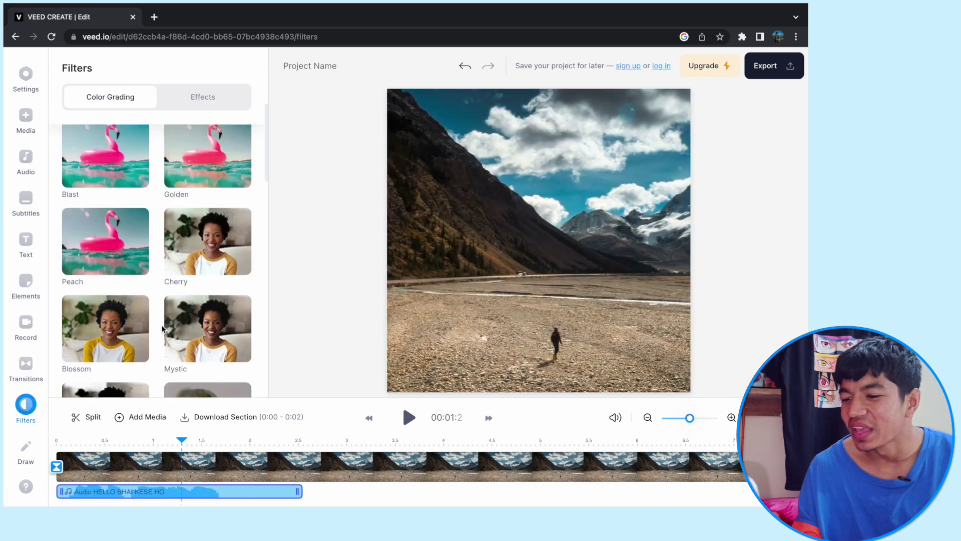
scroll(123, 301, down, 3)
scroll(167, 312, up, 12)
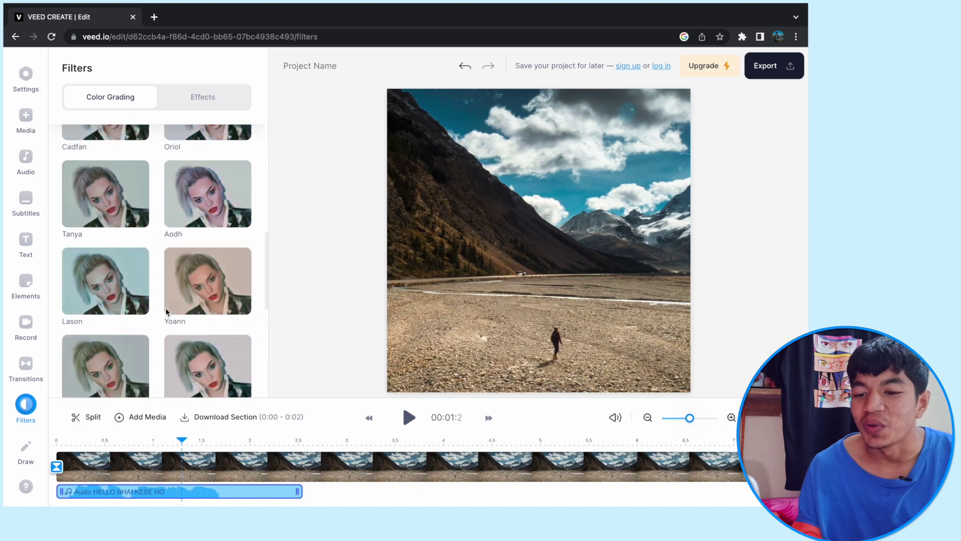
Apply the Glitch Party effect to the video and play it back.
click(195, 97)
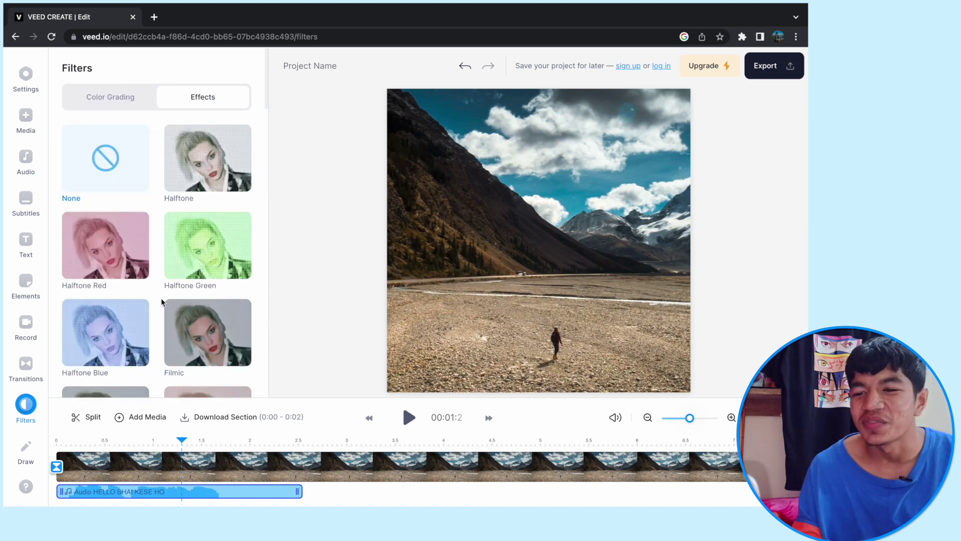
scroll(162, 302, down, 10)
scroll(161, 314, up, 5)
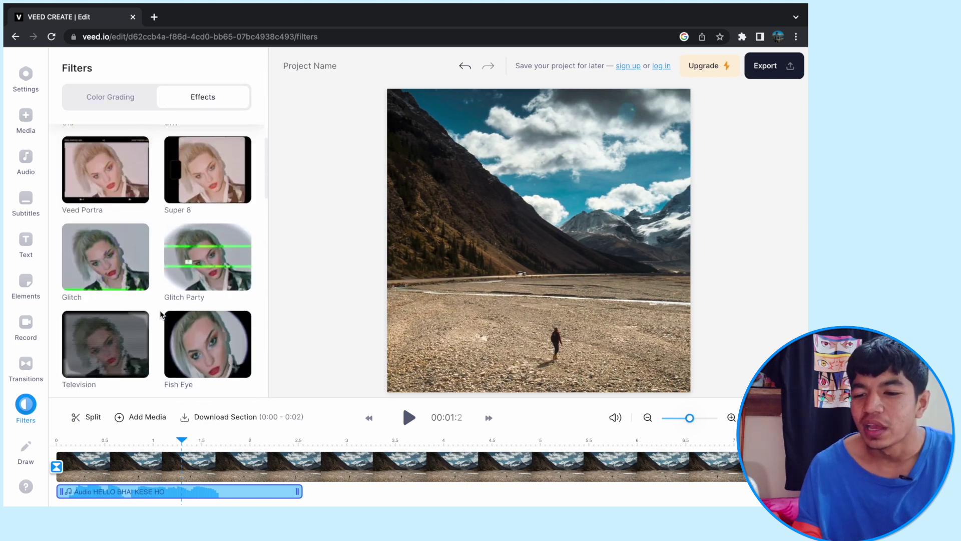
scroll(161, 314, up, 1)
click(167, 314)
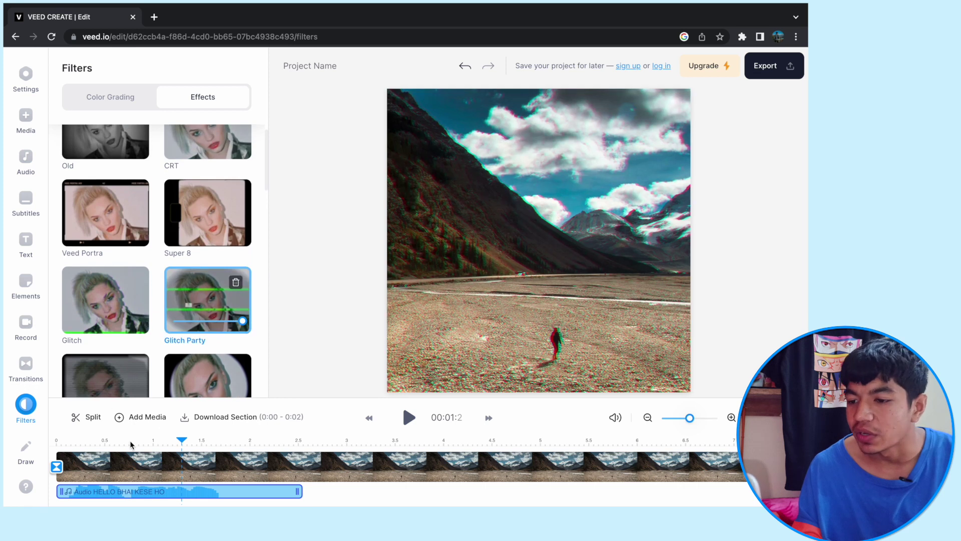
key(space)
key(space)
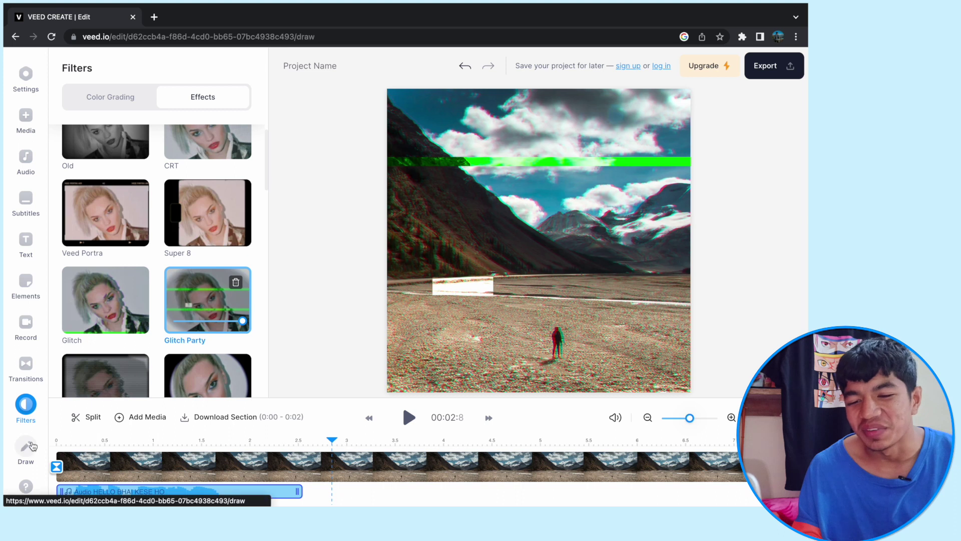
Add a drawing layer with the Sliced brush stroke at the playhead and return to the project settings.
click(25, 447)
click(183, 180)
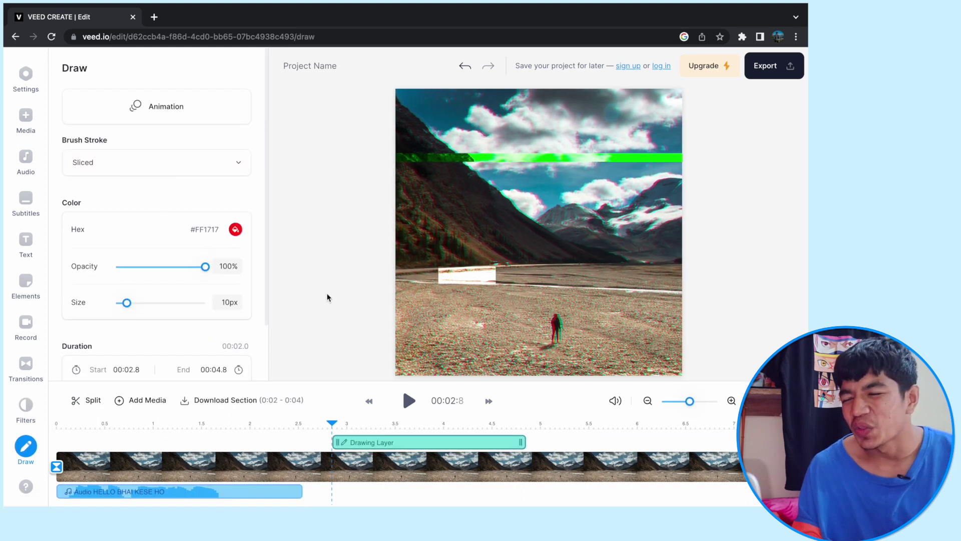
click(26, 74)
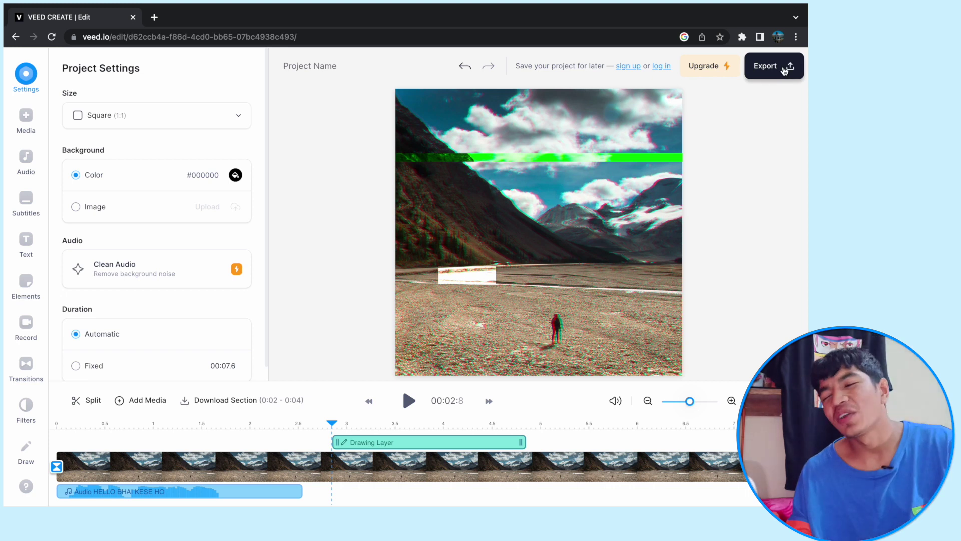
Open the advanced export settings and try the High quality option.
click(785, 71)
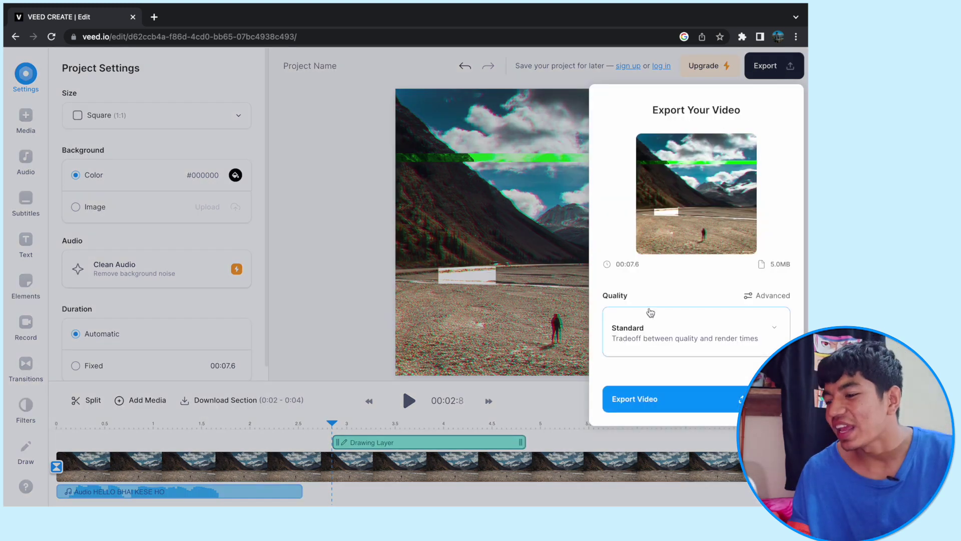
click(776, 298)
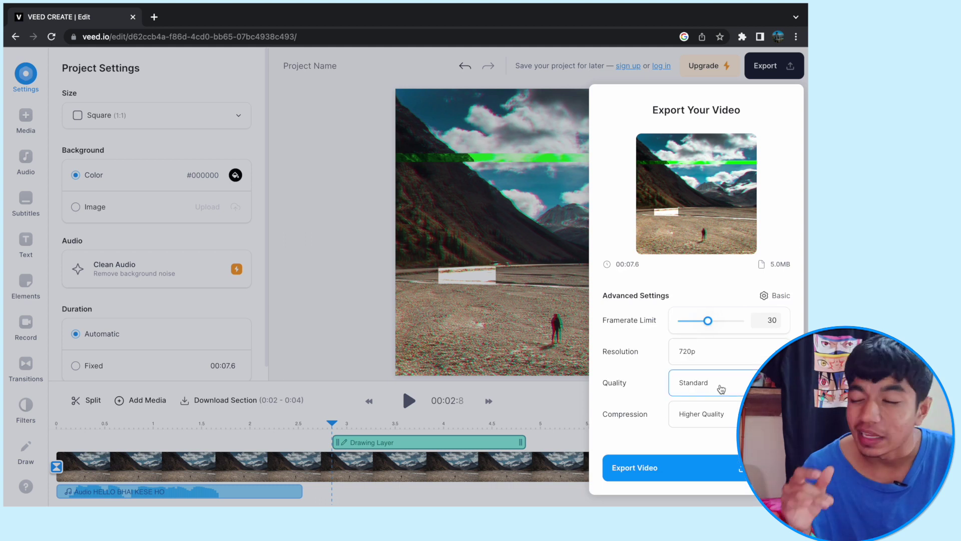
click(721, 389)
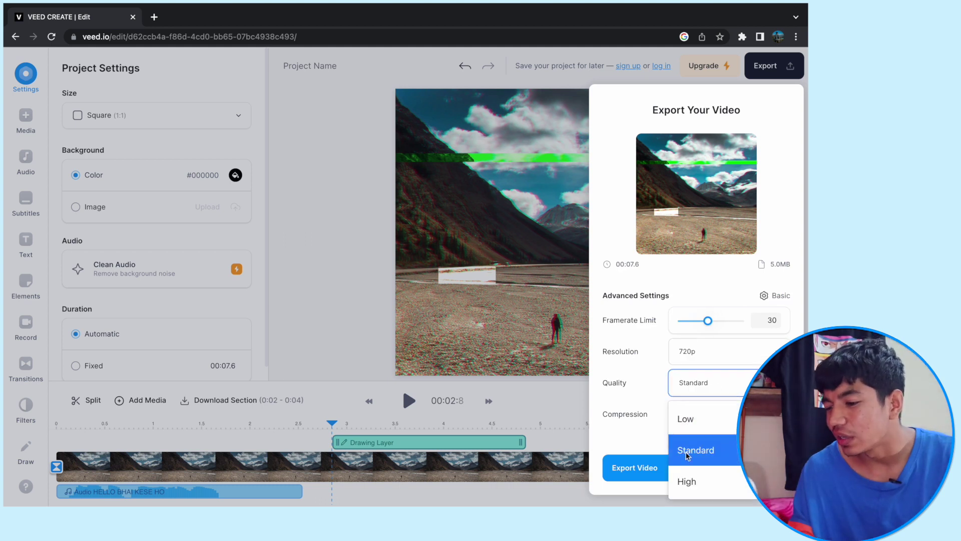
click(692, 482)
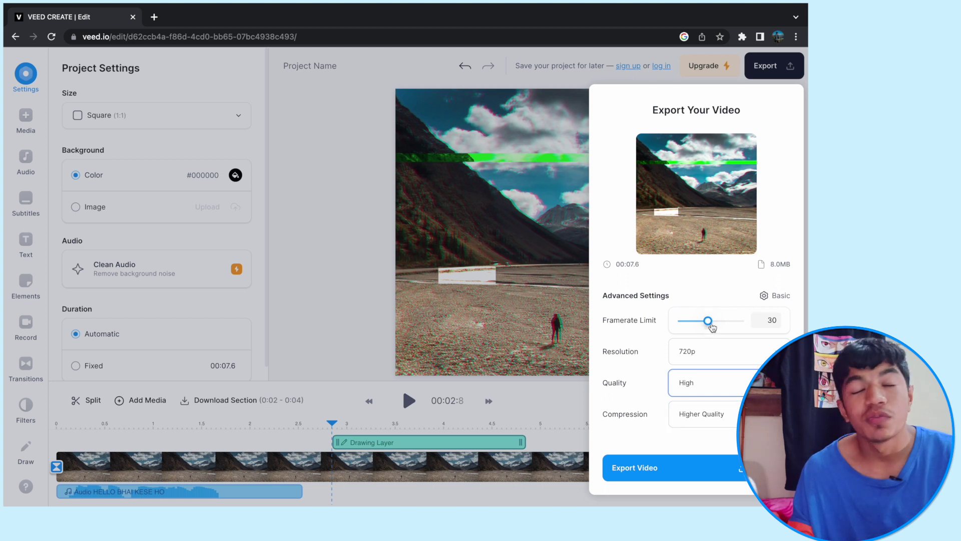
Set the export's framerate limit to 60 and choose the Higher Quality compression.
drag(712, 326, 733, 326)
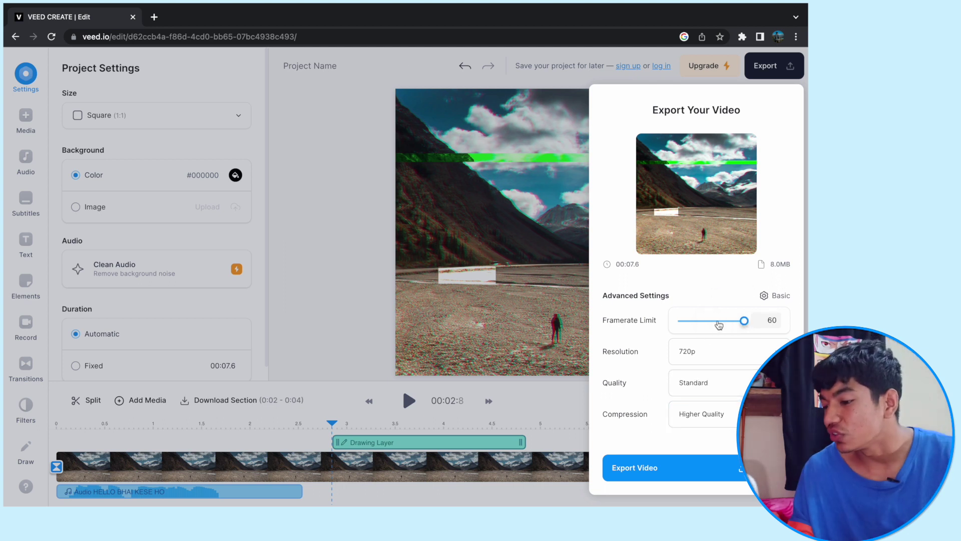
click(683, 416)
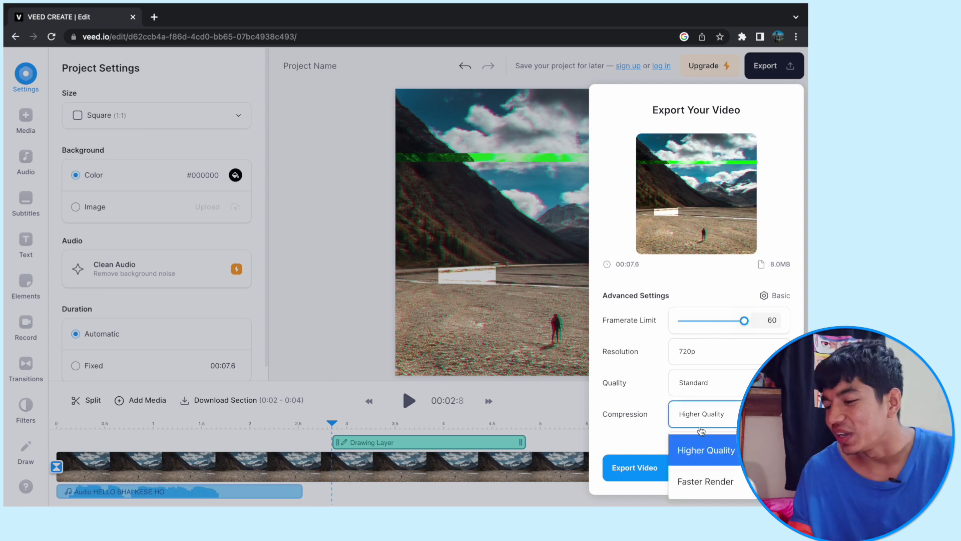
click(700, 430)
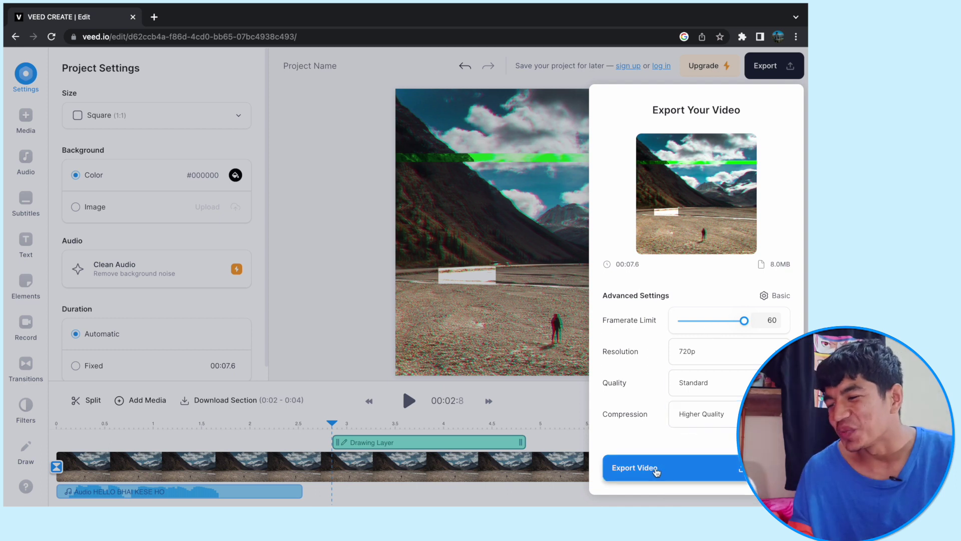
Export the video with these settings and briefly play back the finished result.
click(657, 471)
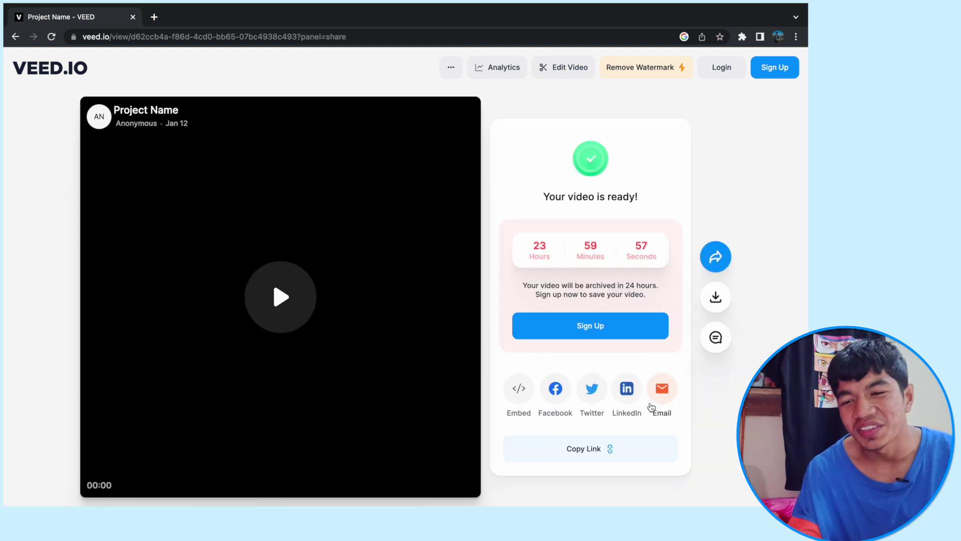
click(286, 297)
click(283, 313)
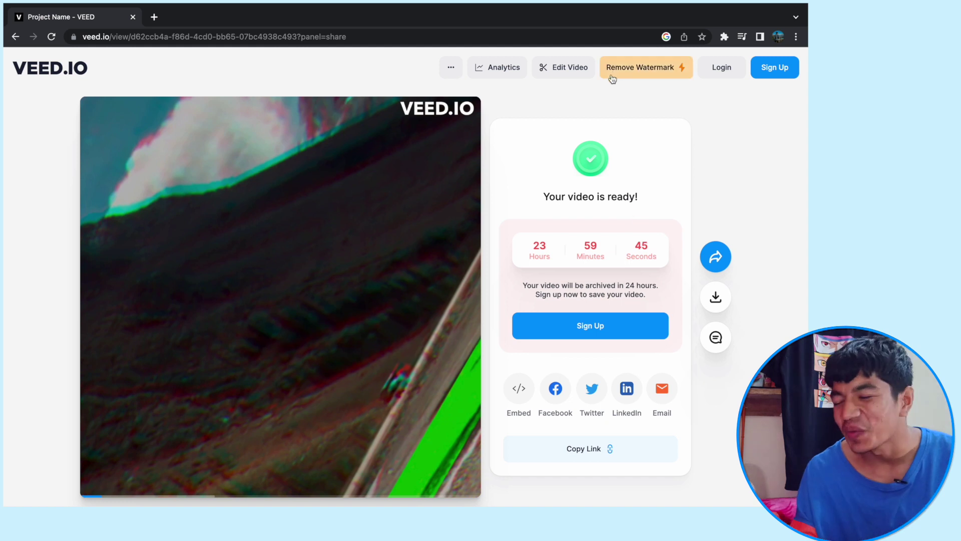
Open the watermark removal plans, examine the BASIC Plan's price and features, and close the plan overview.
click(650, 75)
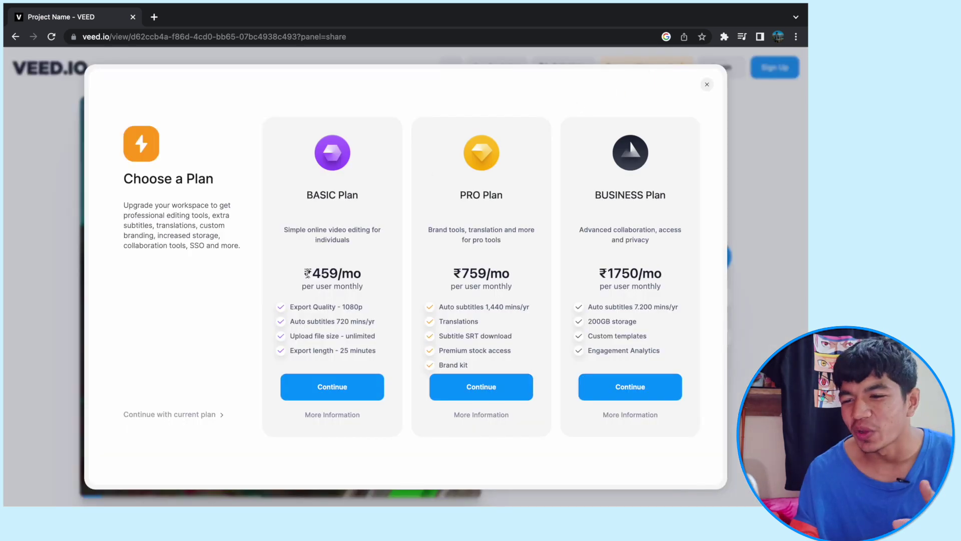
drag(303, 272, 379, 354)
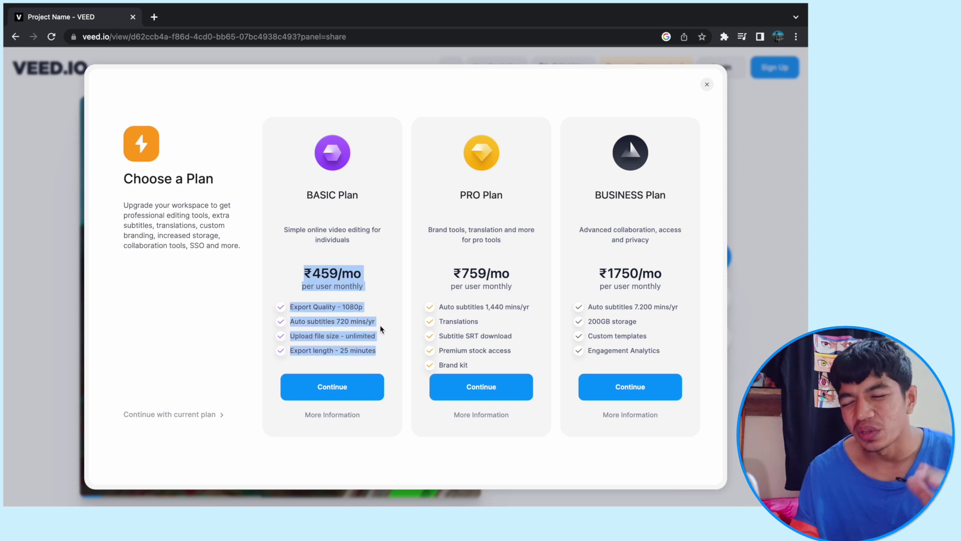
drag(377, 351, 303, 274)
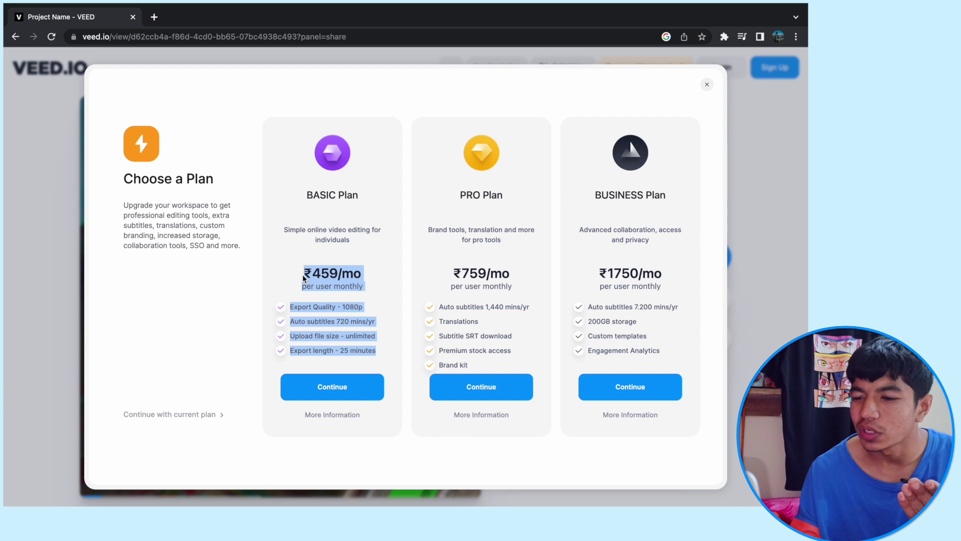
click(379, 355)
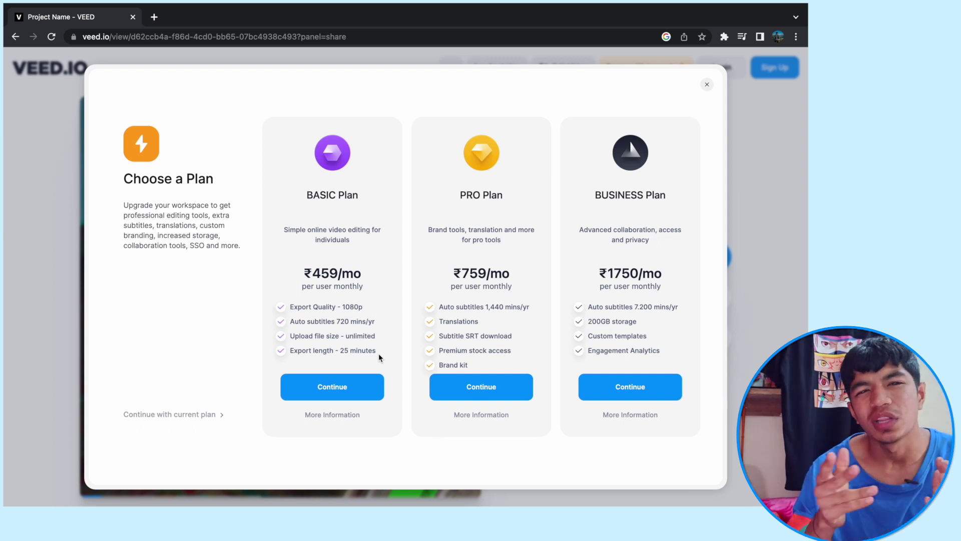
drag(377, 346, 292, 303)
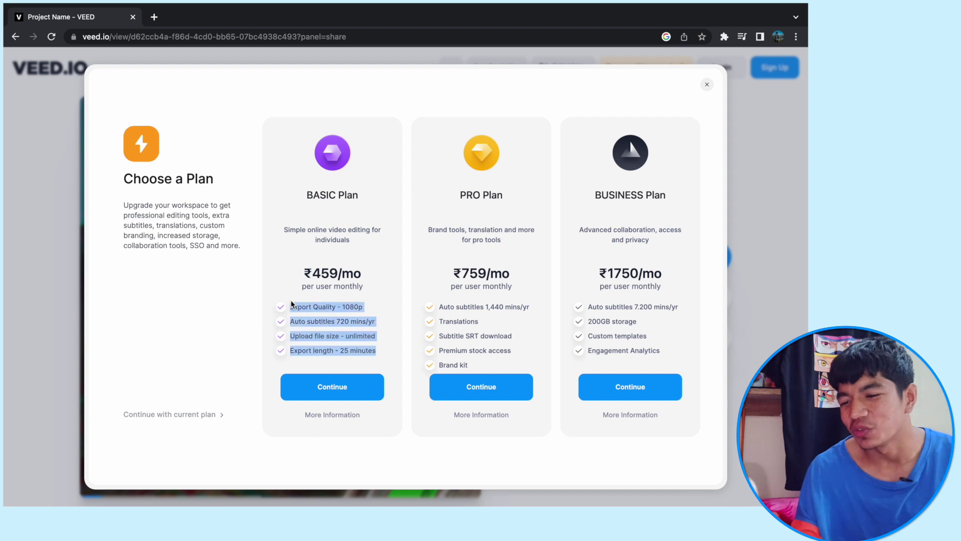
click(710, 86)
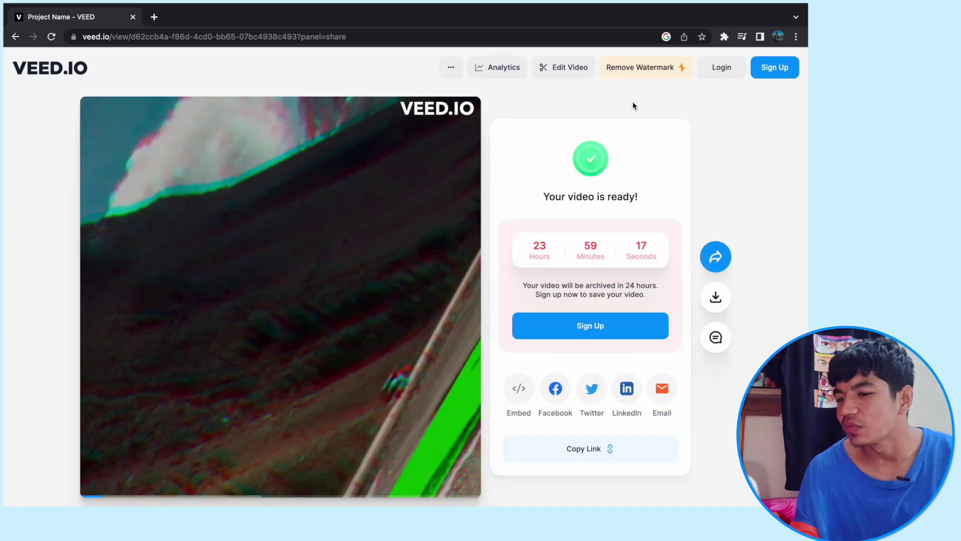